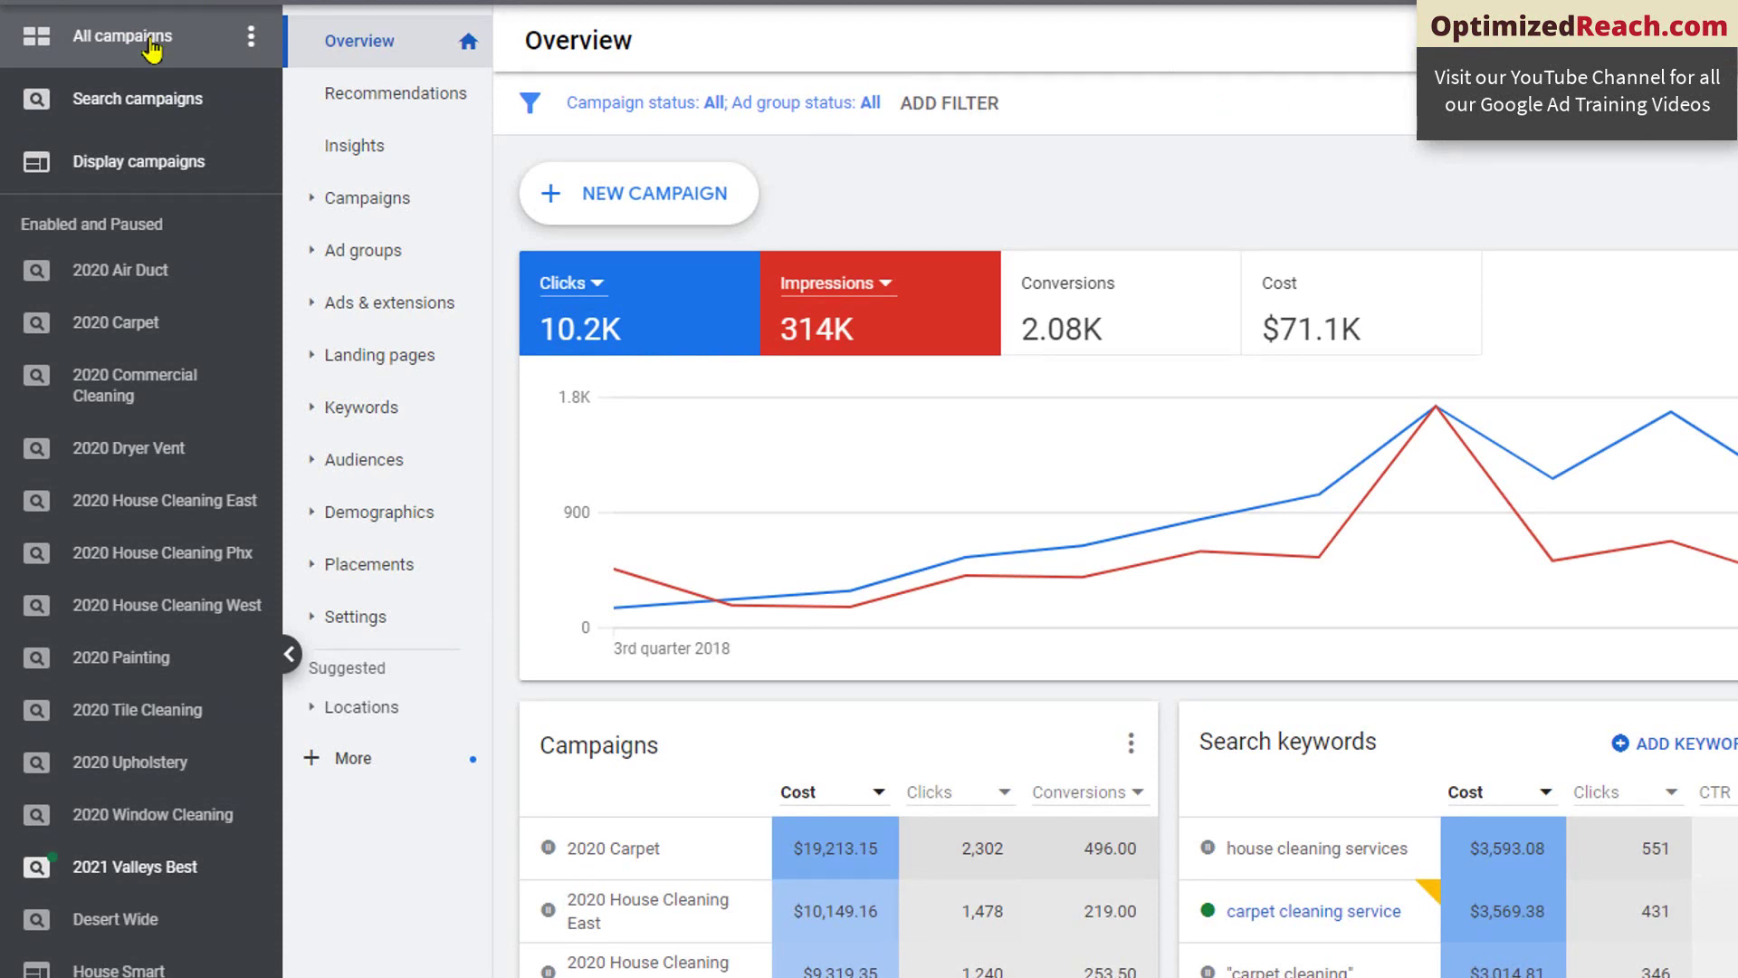
Step: Open the Negative Keywords page of the 2020 House Cleaning West campaign
{"action": "left_click", "coordinate": [154, 613]}
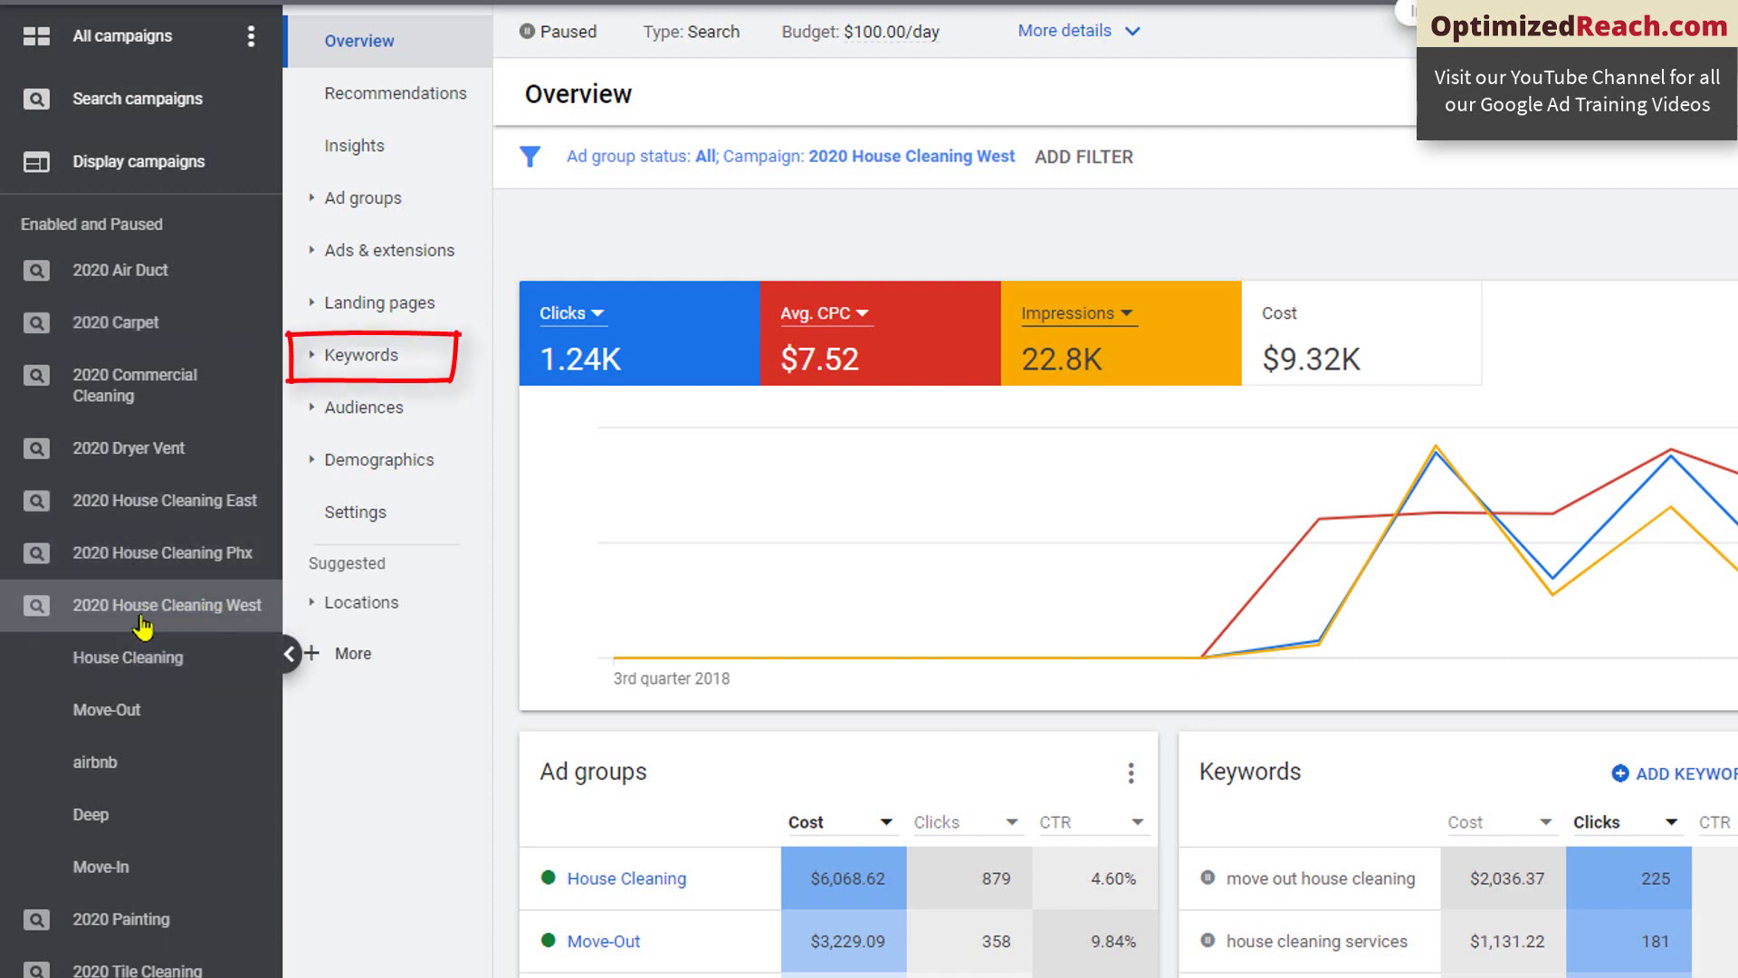
{"action": "left_click", "coordinate": [361, 354]}
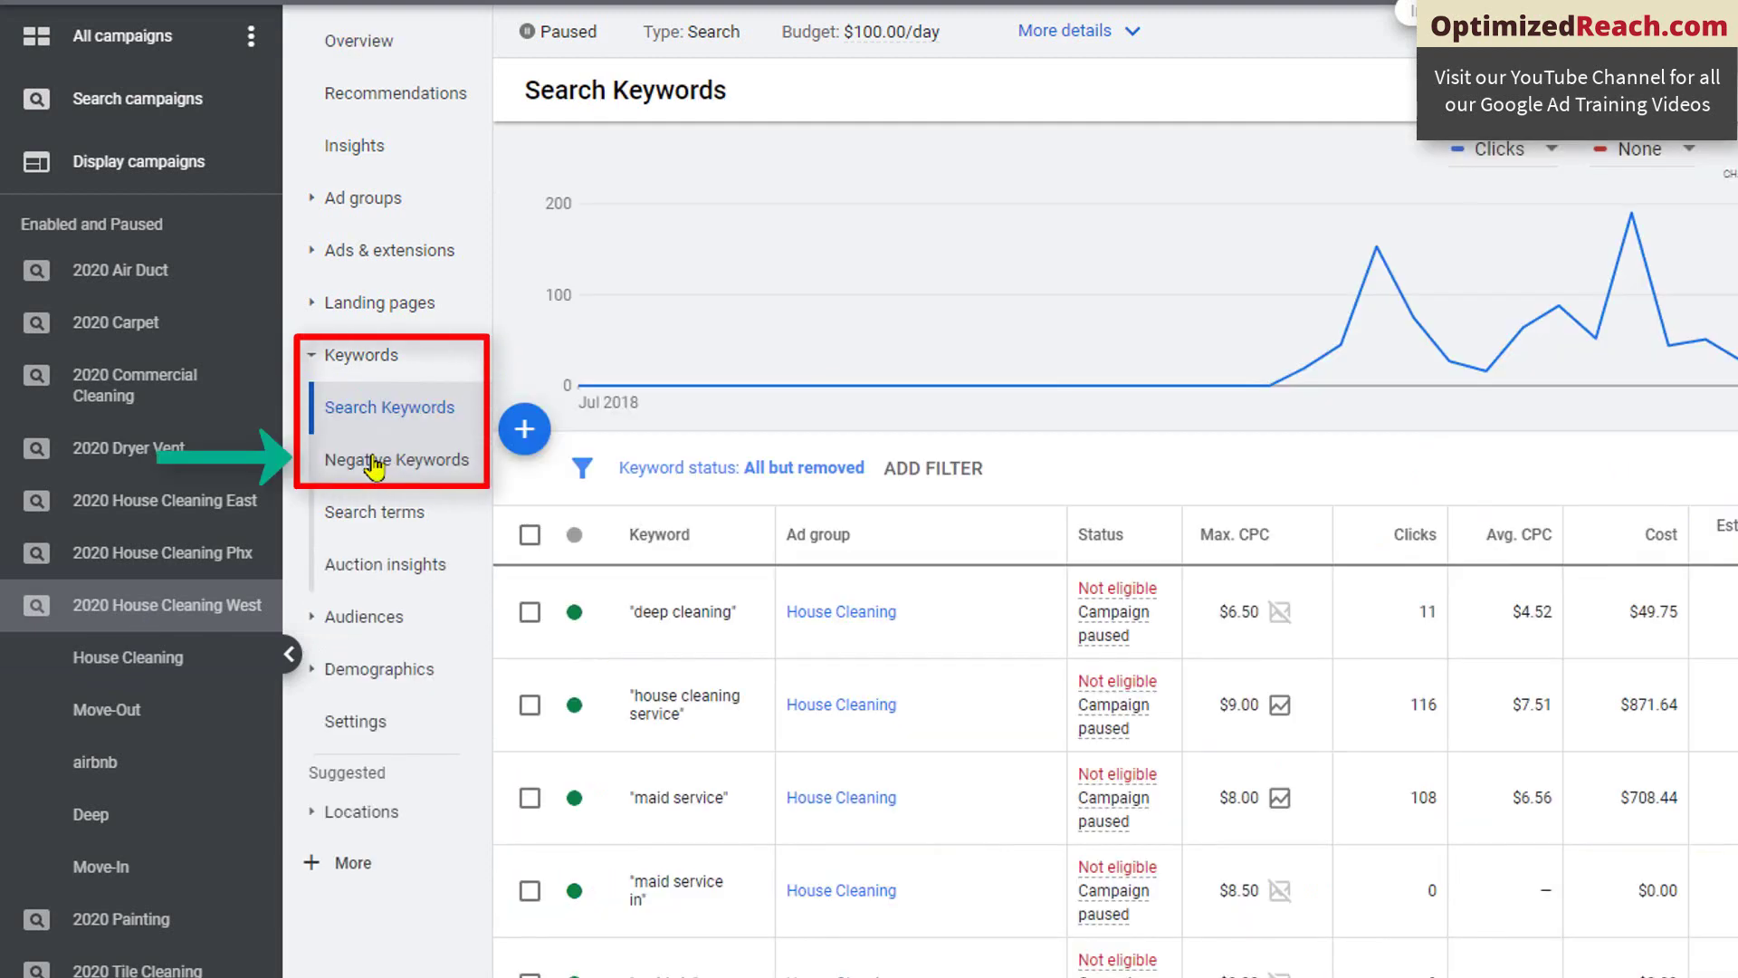
{"action": "left_click", "coordinate": [374, 462]}
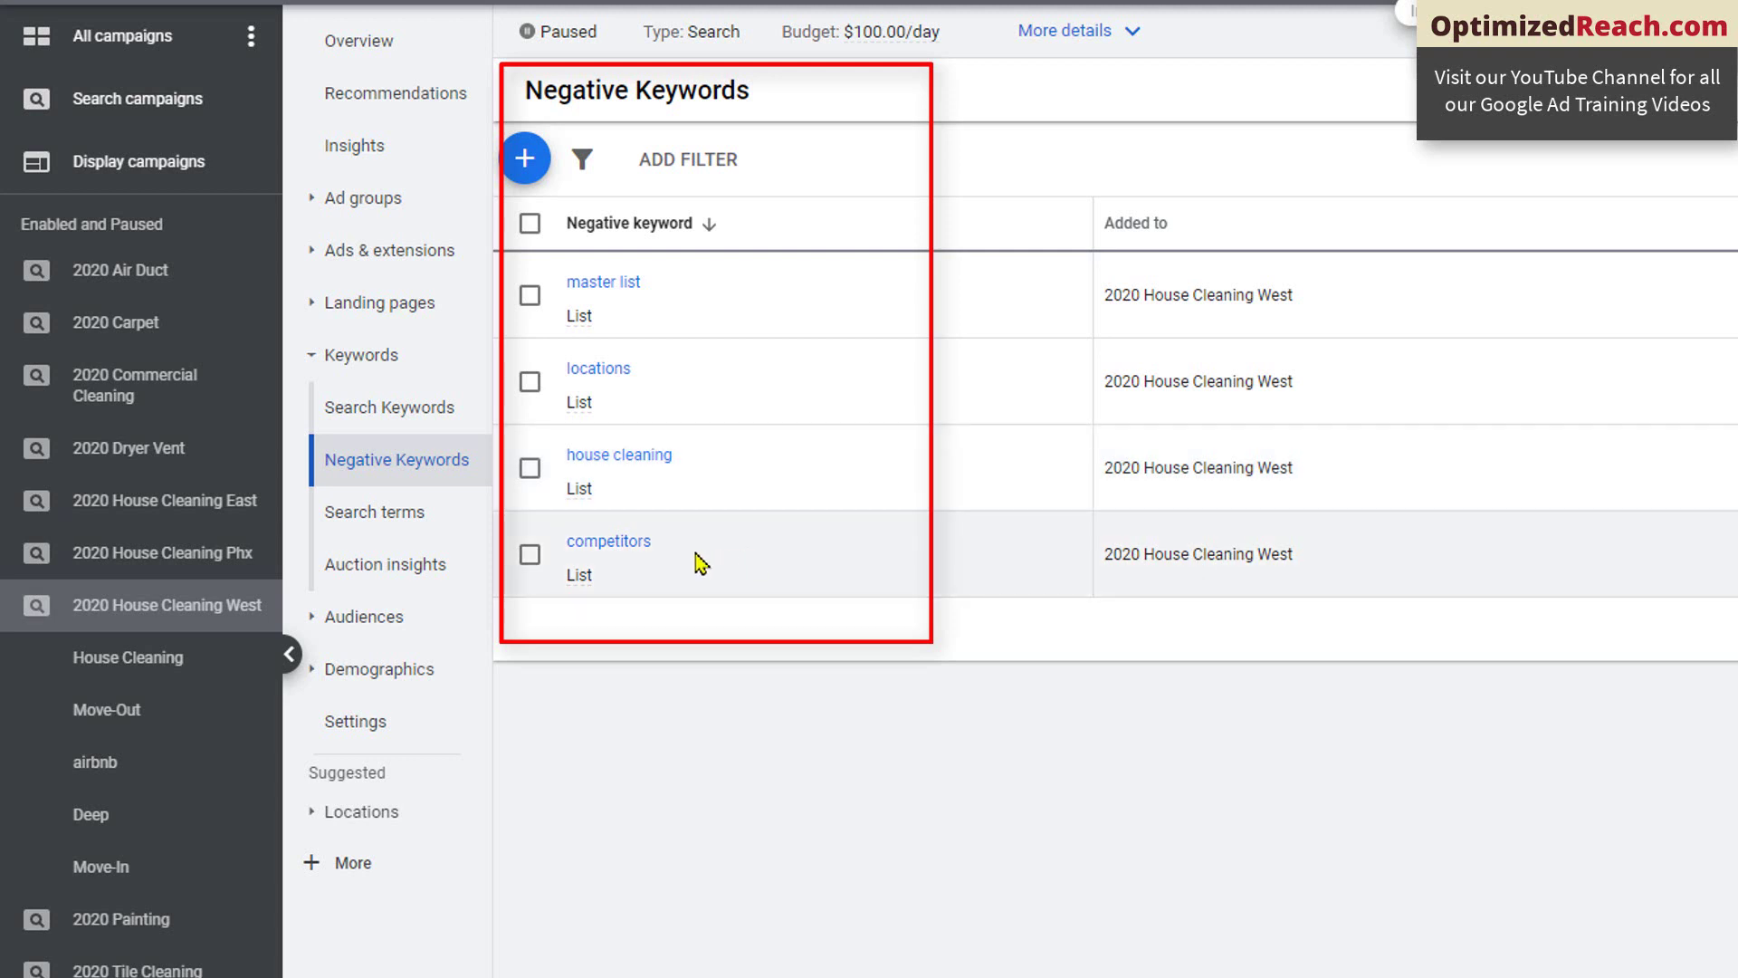
Step: View the 2020 Carpet campaign's location targeting: Arizona postal codes, 6 exclusions, Presence targeting
{"action": "left_click", "coordinate": [142, 332]}
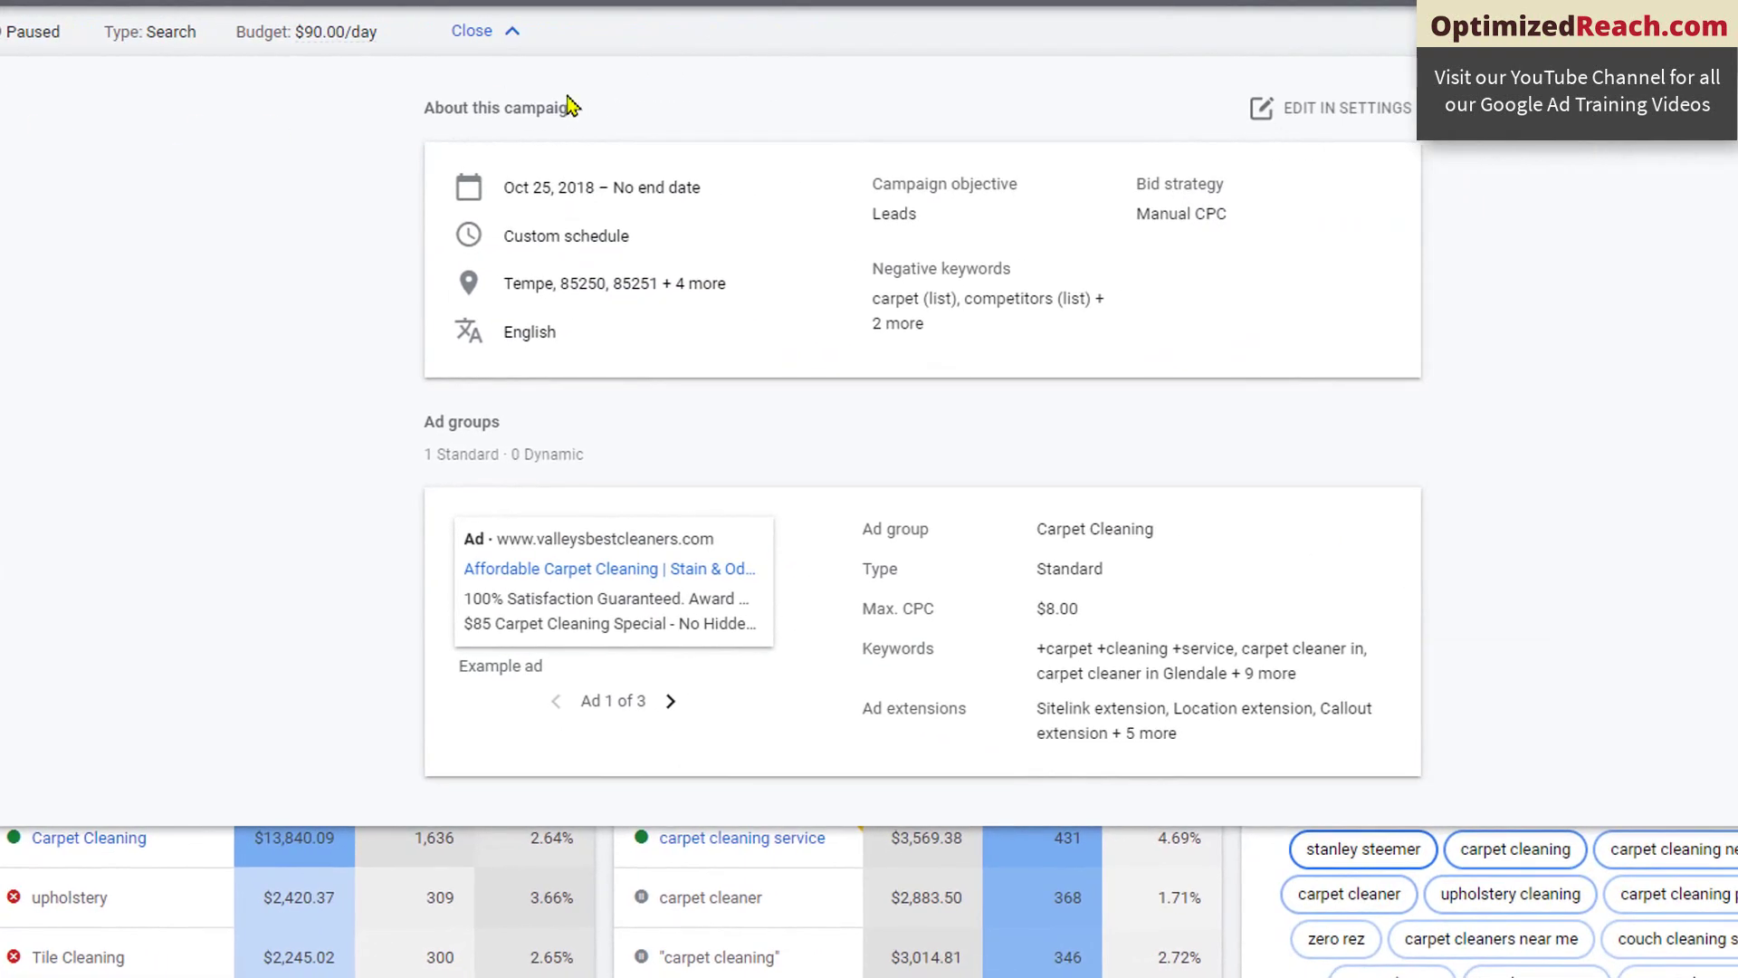
{"action": "left_click", "coordinate": [1323, 109]}
{"action": "left_click", "coordinate": [1420, 381]}
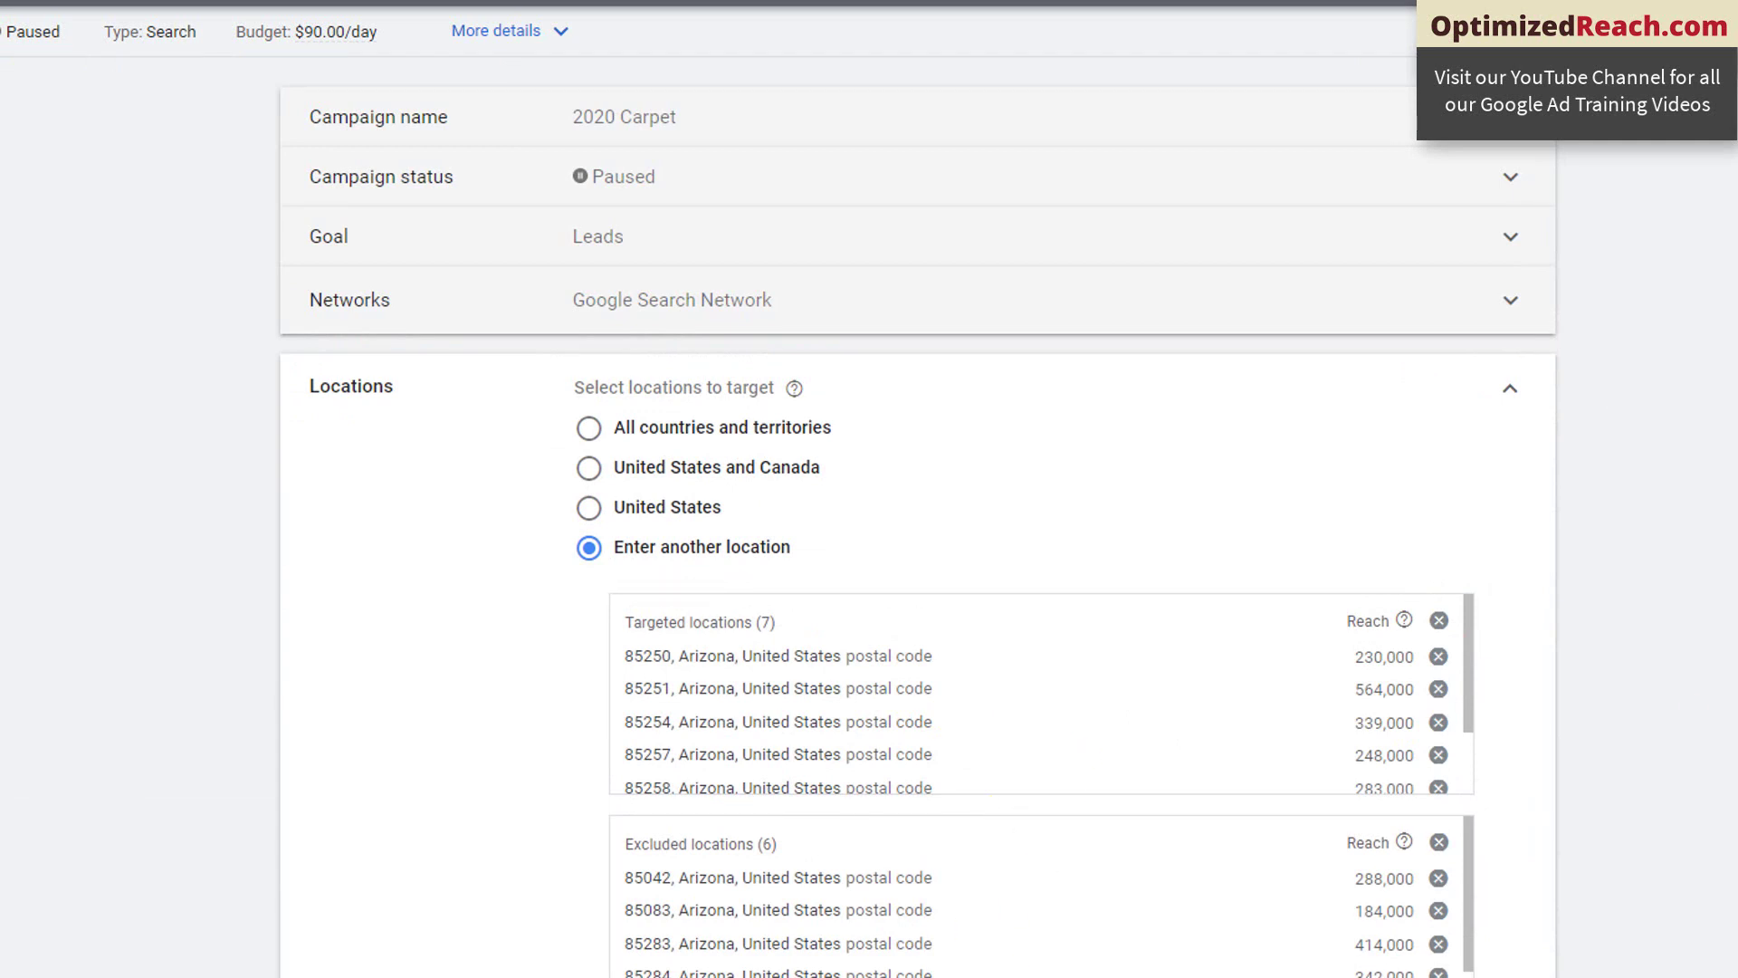
{"action": "scroll", "coordinate": [1613, 951], "scroll_direction": "down", "scroll_amount": 6}
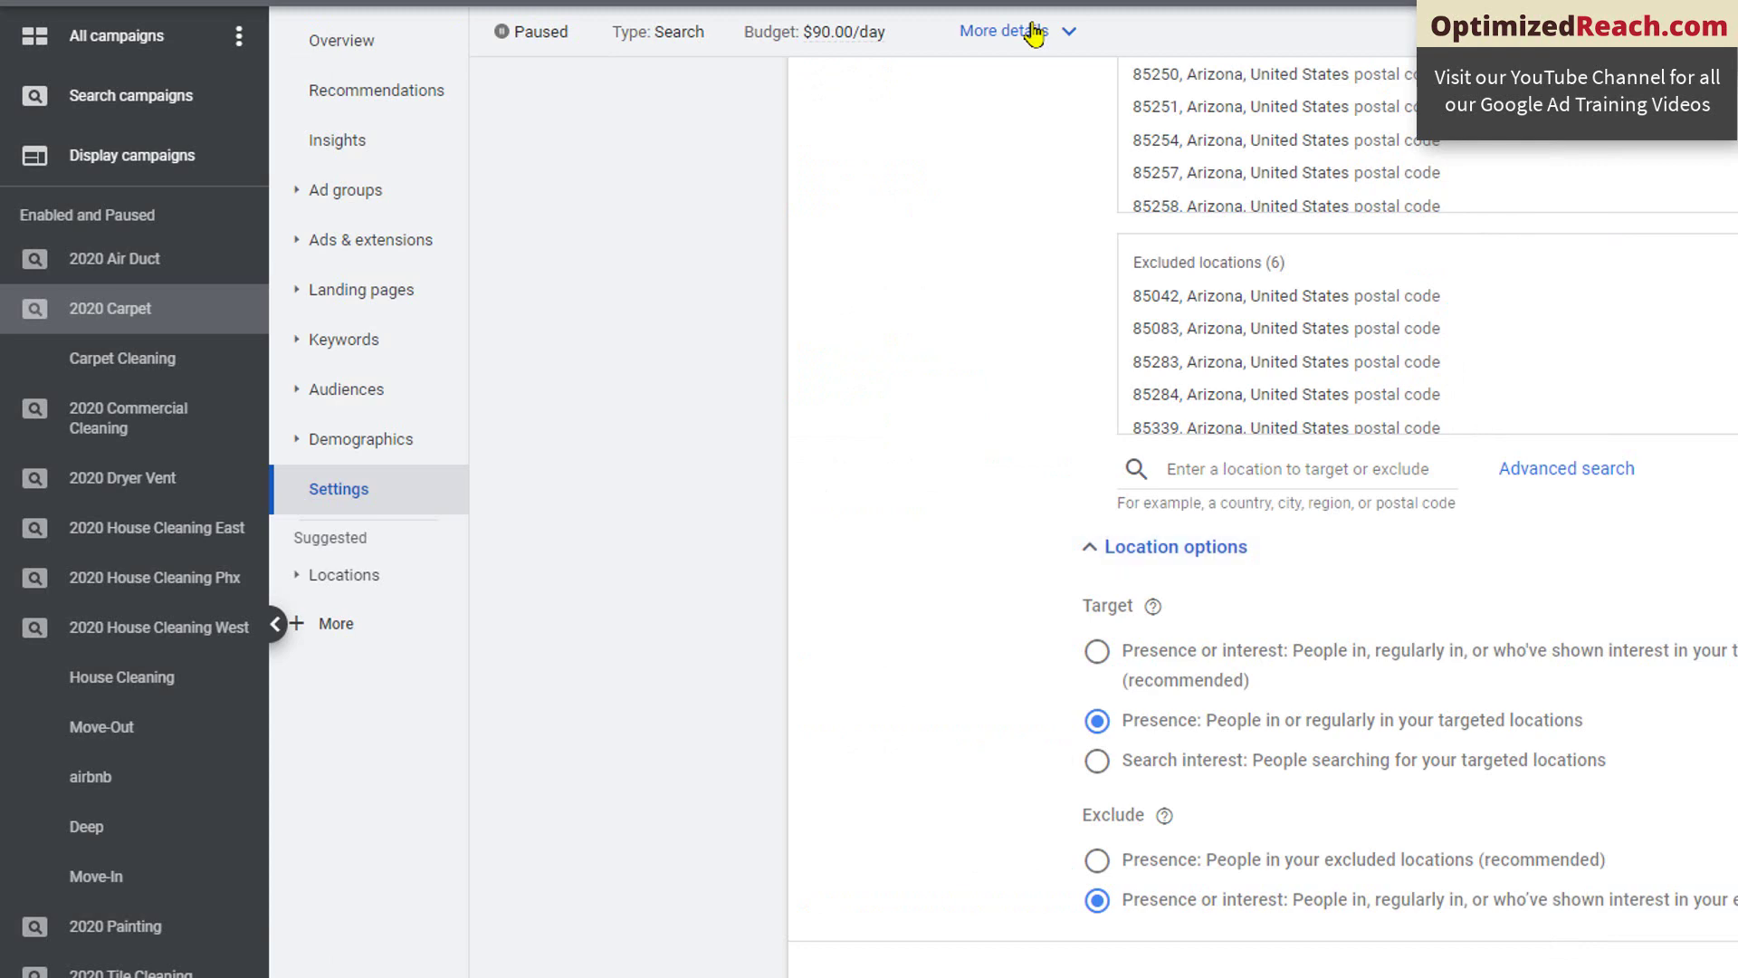
Step: Open the Negative Keywords page for the 2020 Carpet campaign via the Keywords menu
{"action": "left_click", "coordinate": [1035, 33]}
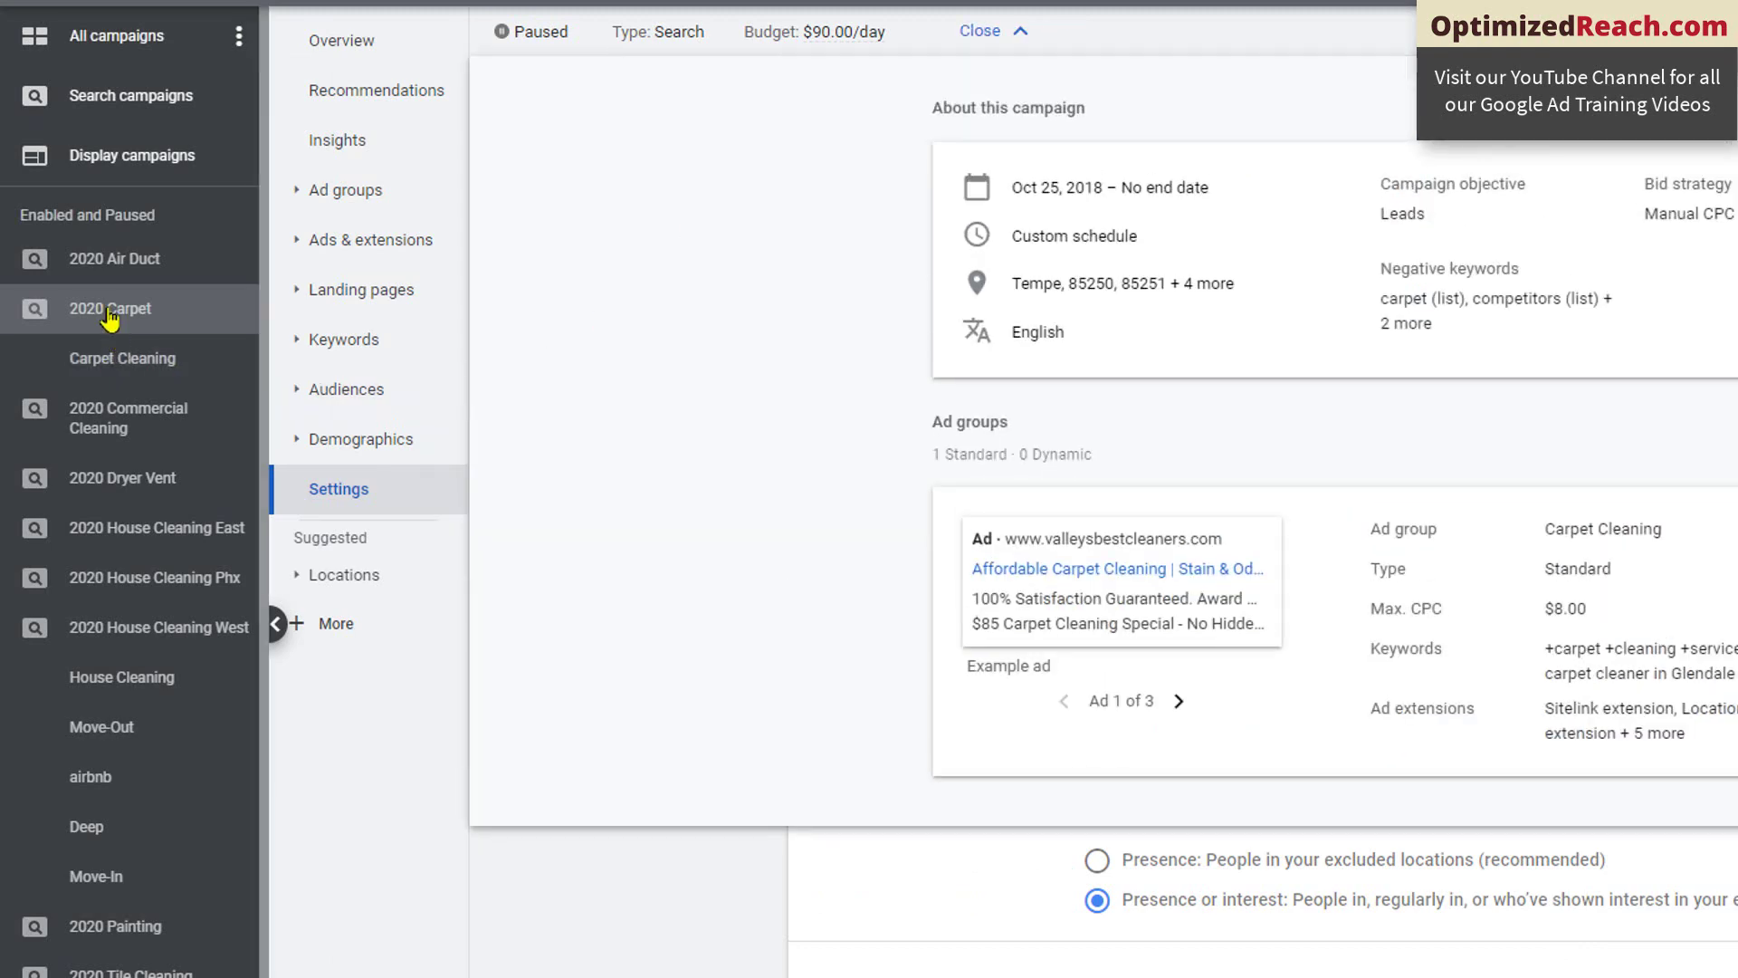
{"action": "left_click", "coordinate": [344, 341]}
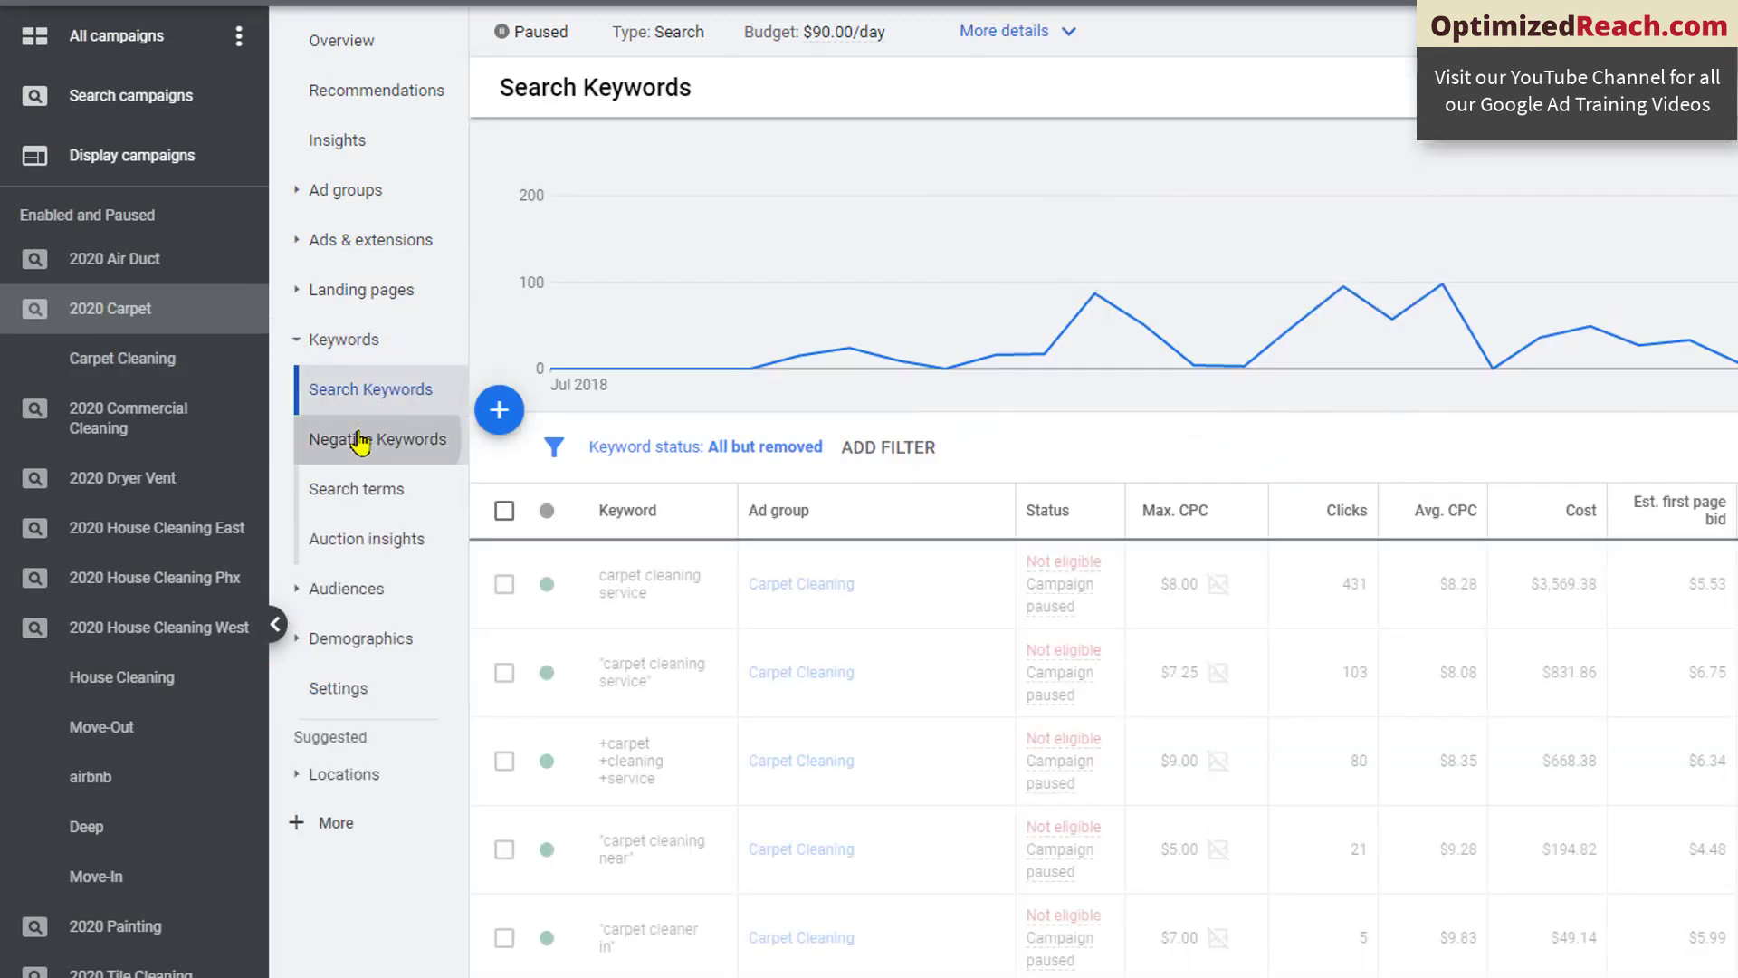
{"action": "left_click", "coordinate": [361, 440]}
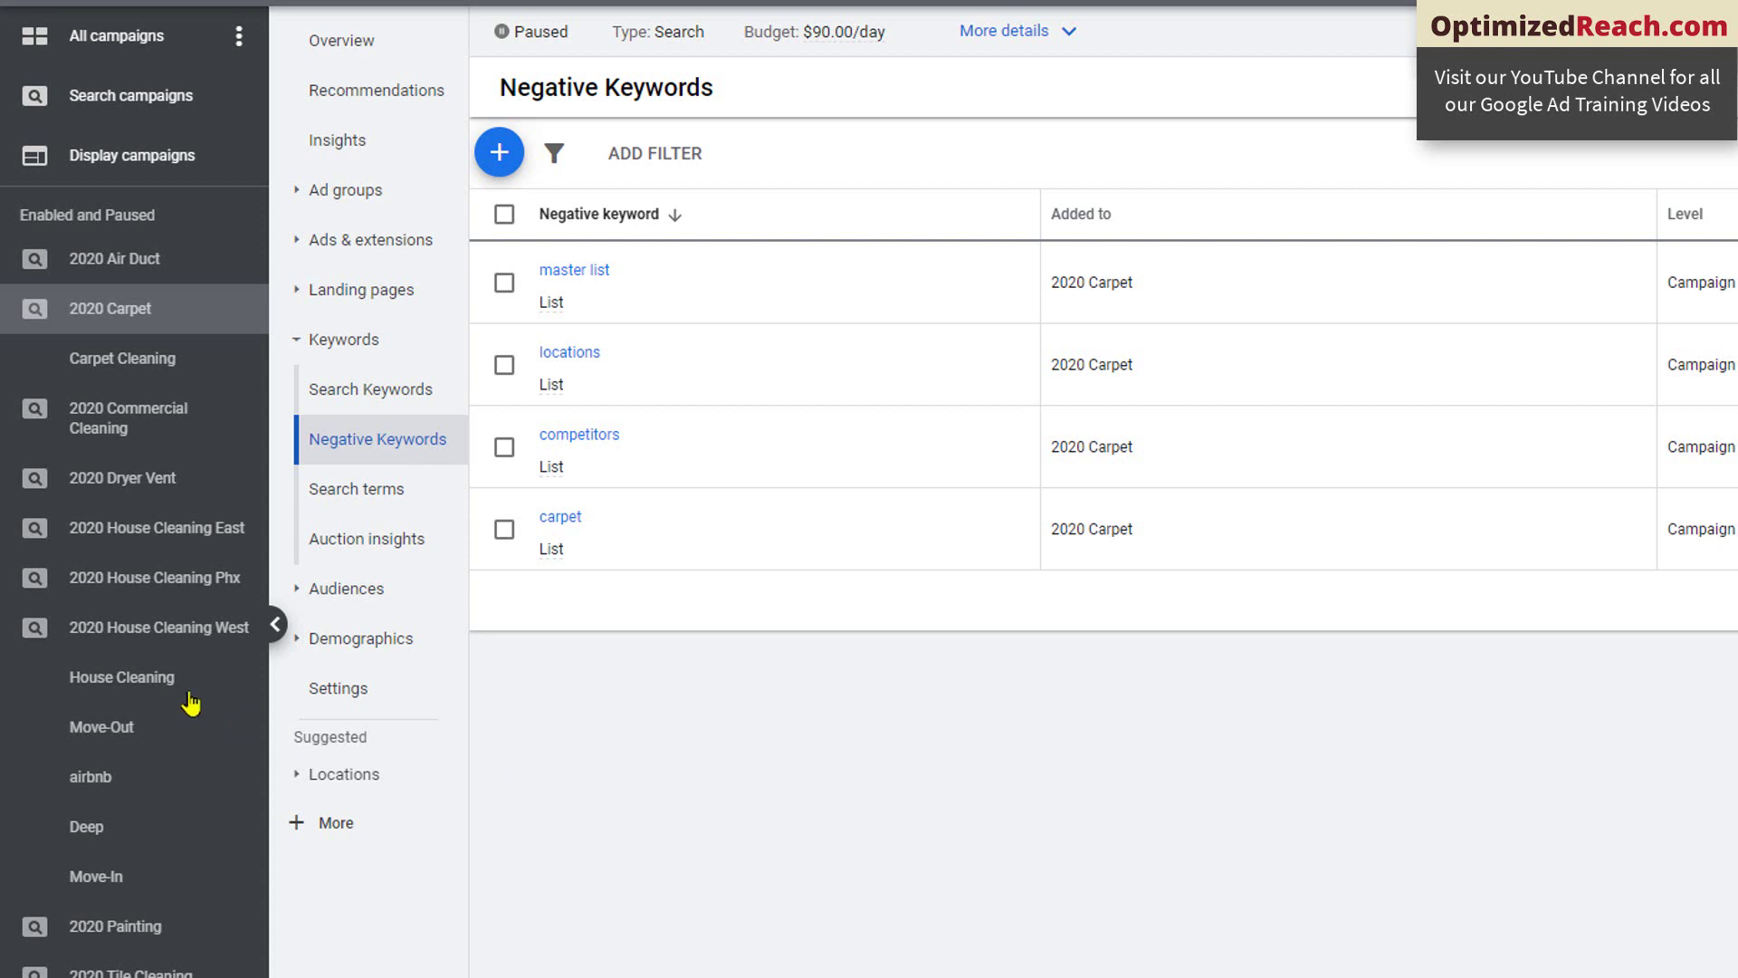
Step: Go back to 2020 House Cleaning West and open its Search terms report
{"action": "left_click", "coordinate": [137, 644]}
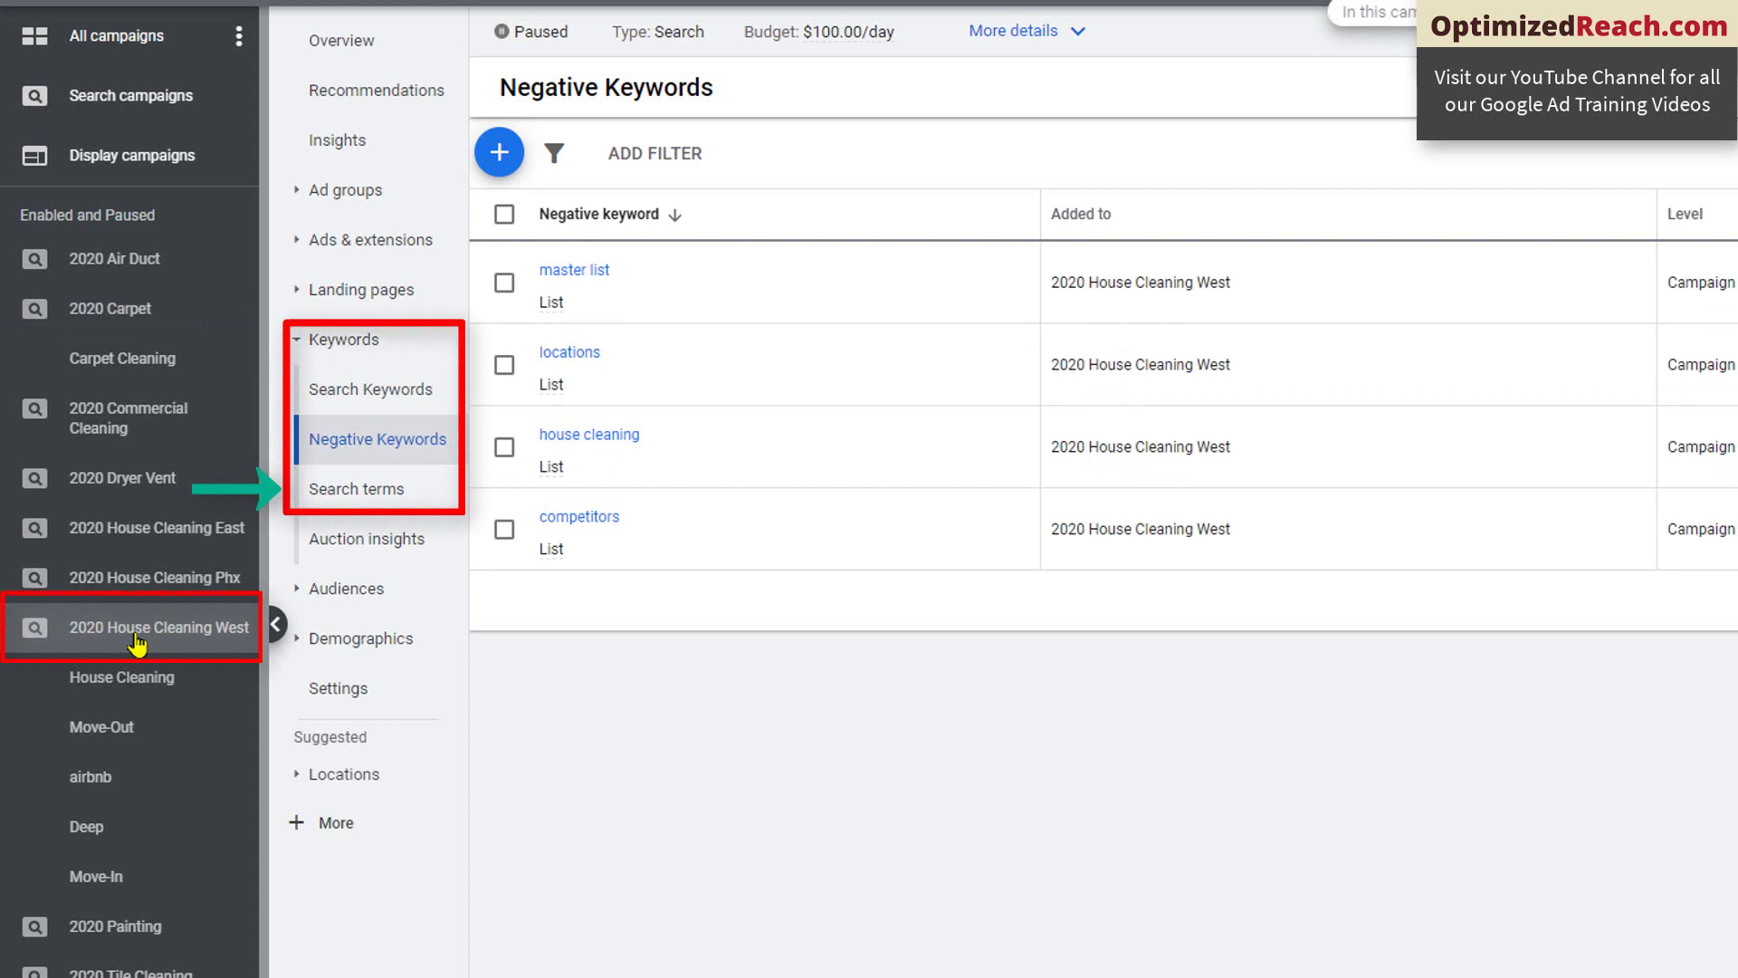
{"action": "left_click", "coordinate": [381, 494]}
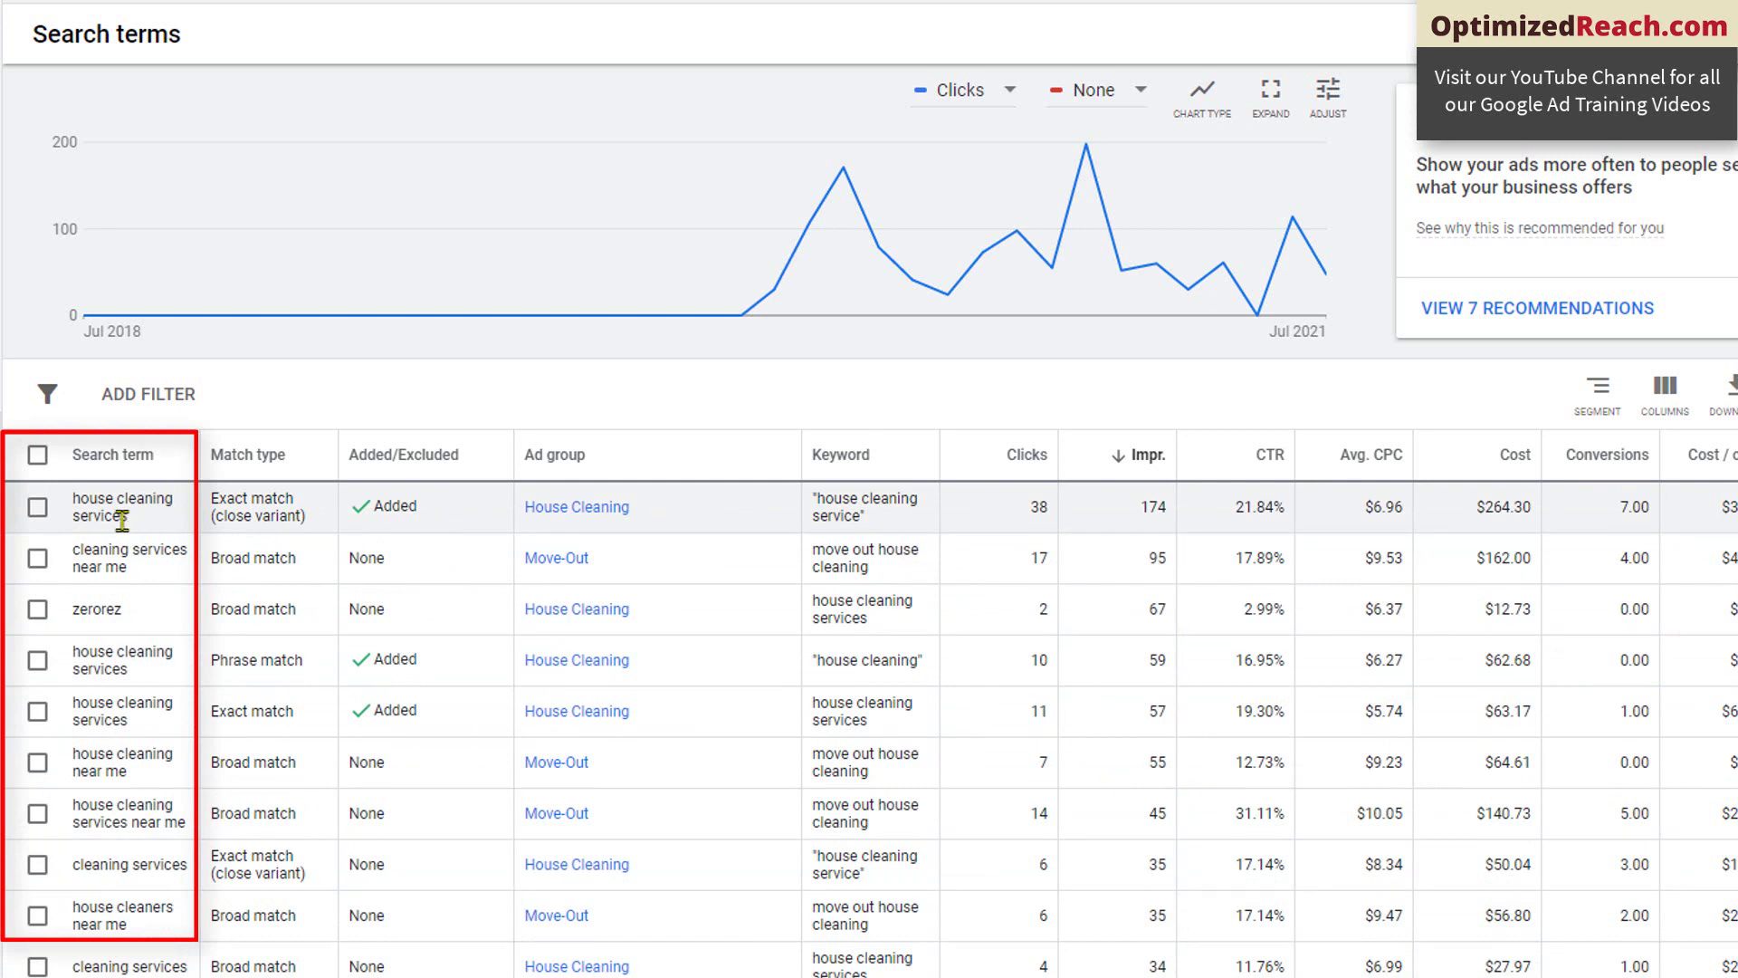
{"action": "left_click_drag", "start_coordinate": [128, 514], "coordinate": [83, 507]}
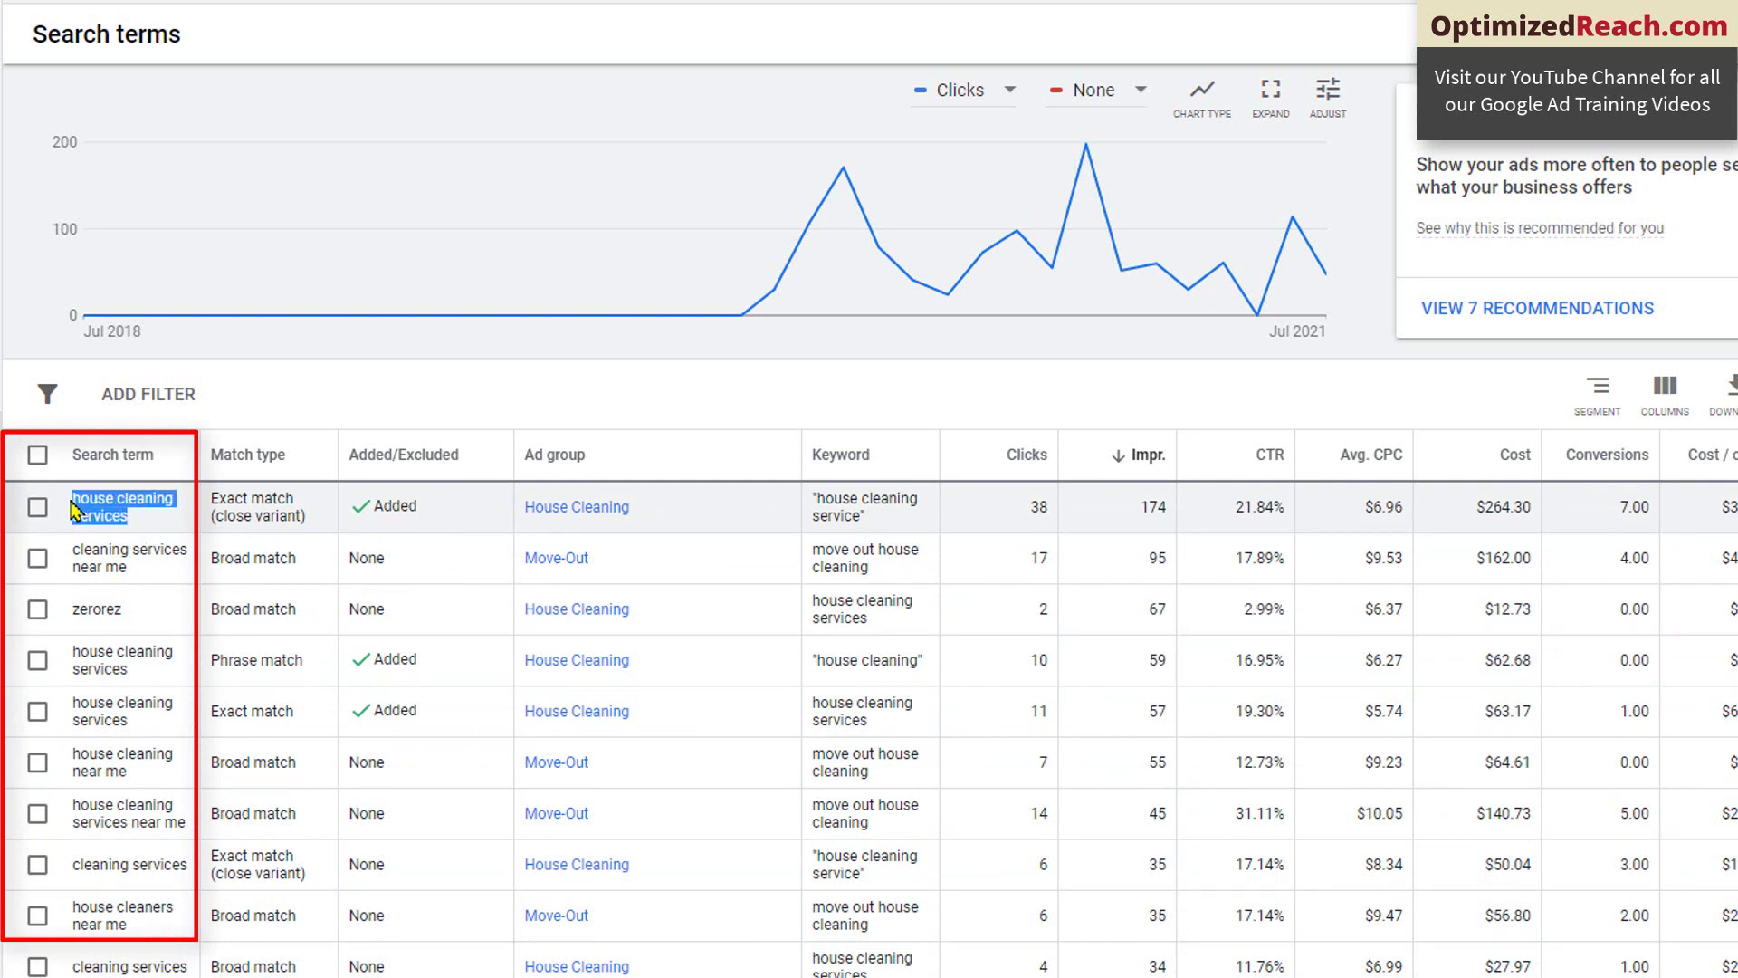
{"action": "left_click", "coordinate": [136, 529]}
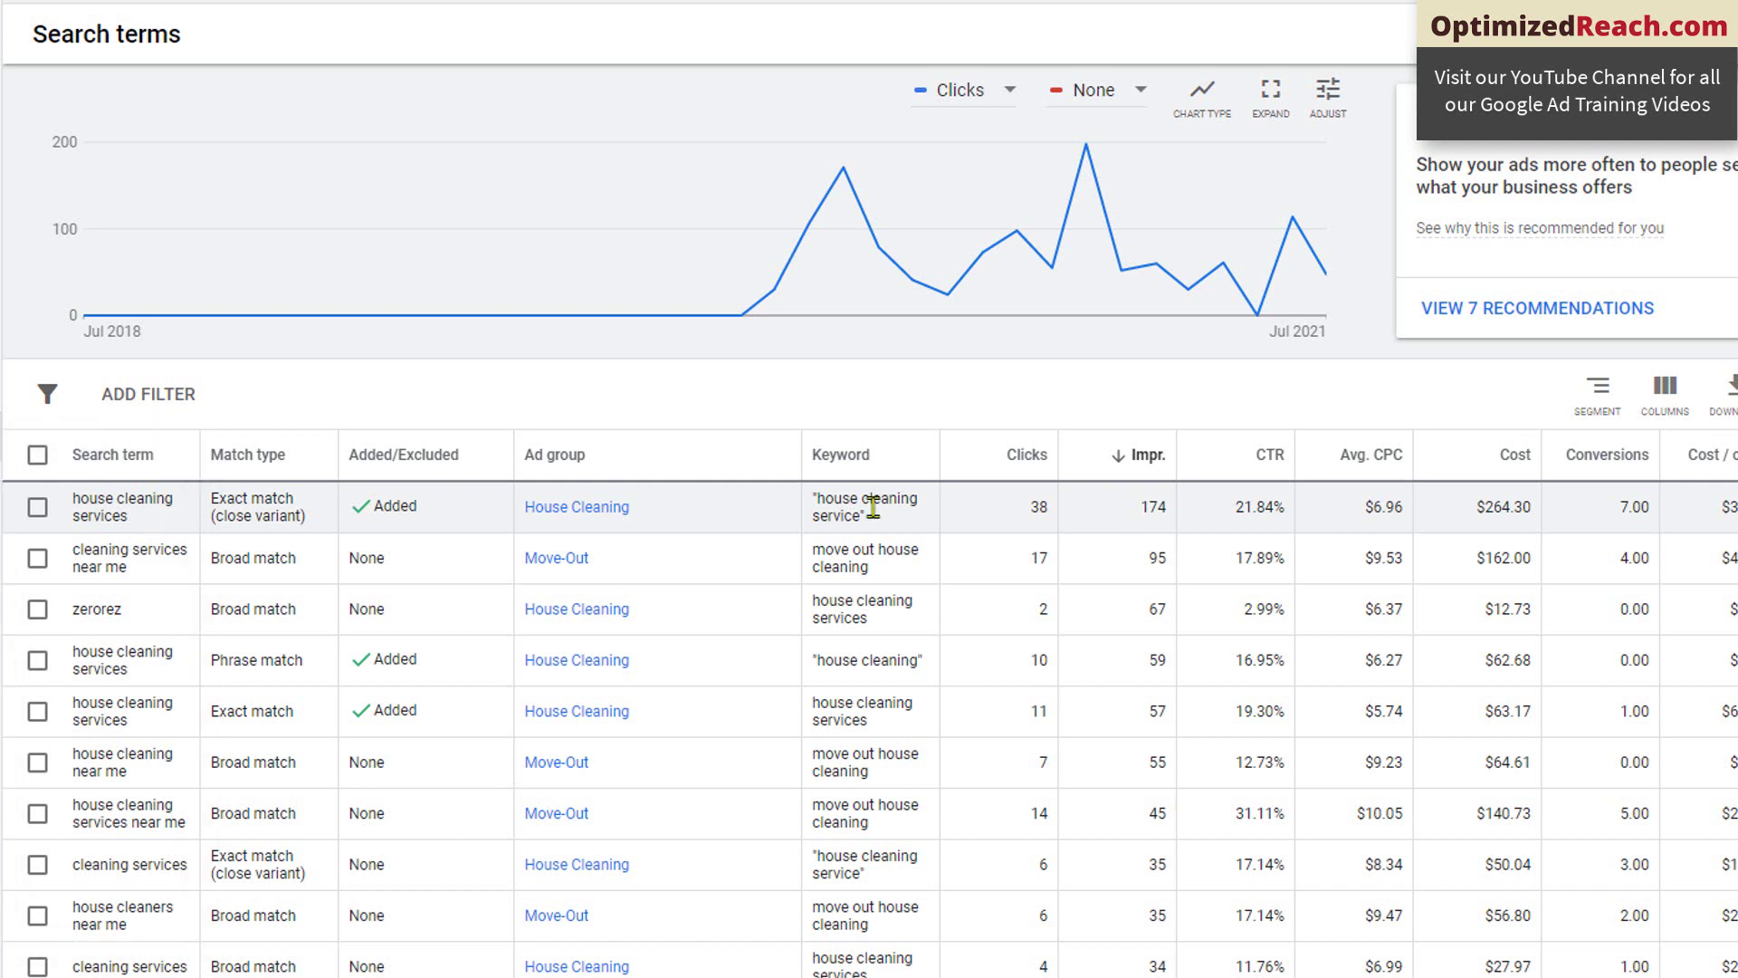
{"action": "left_click_drag", "start_coordinate": [861, 516], "coordinate": [813, 499]}
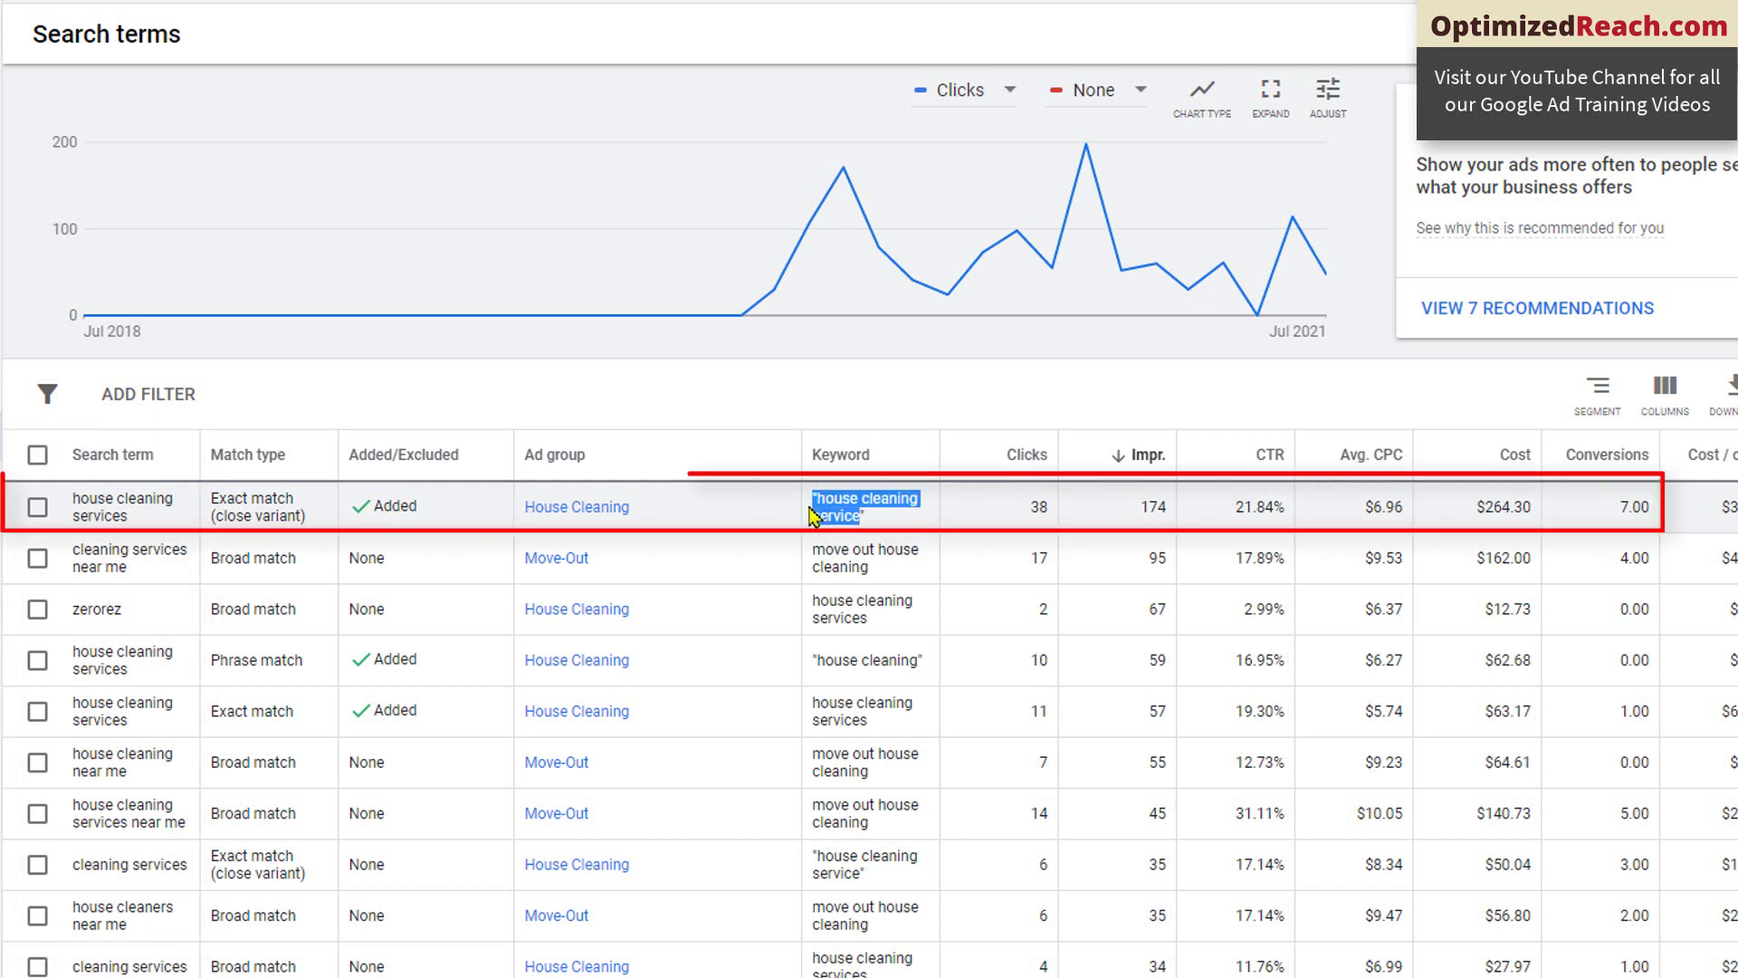
{"action": "left_click", "coordinate": [871, 530]}
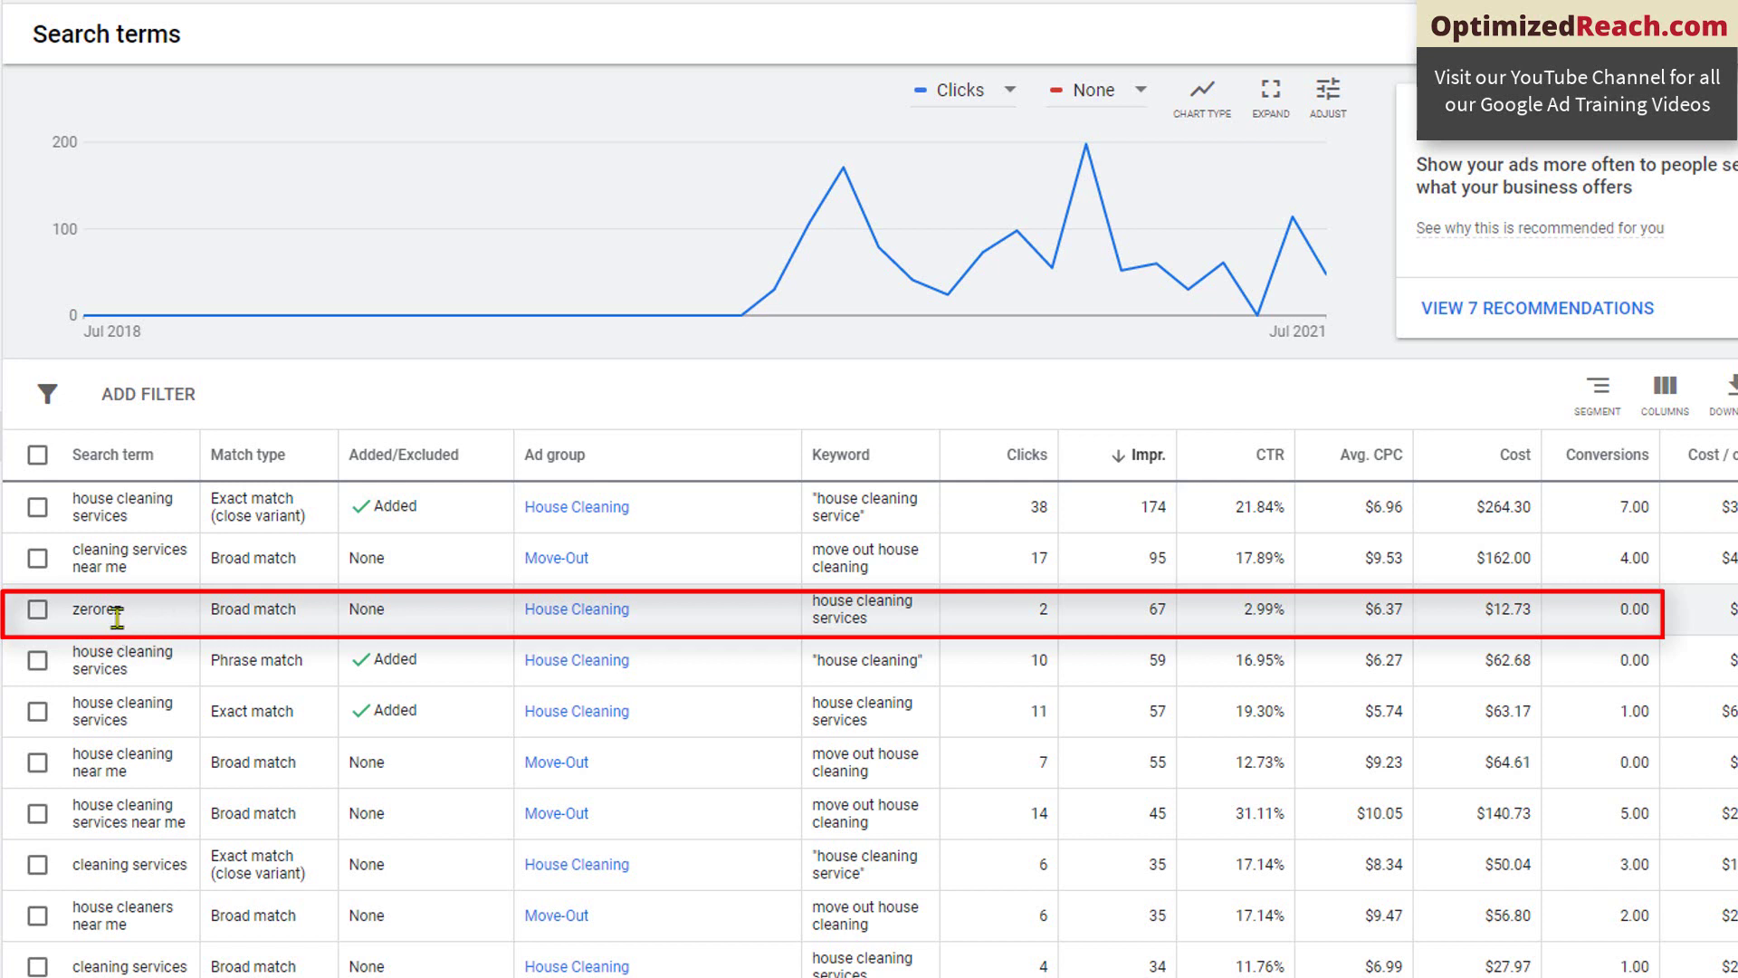
{"action": "left_click_drag", "start_coordinate": [129, 613], "coordinate": [76, 613]}
{"action": "left_click", "coordinate": [80, 613]}
{"action": "left_click_drag", "start_coordinate": [1286, 614], "coordinate": [1239, 616]}
{"action": "left_click", "coordinate": [1239, 617]}
{"action": "left_click_drag", "start_coordinate": [1243, 609], "coordinate": [1292, 607]}
{"action": "left_click", "coordinate": [1285, 606]}
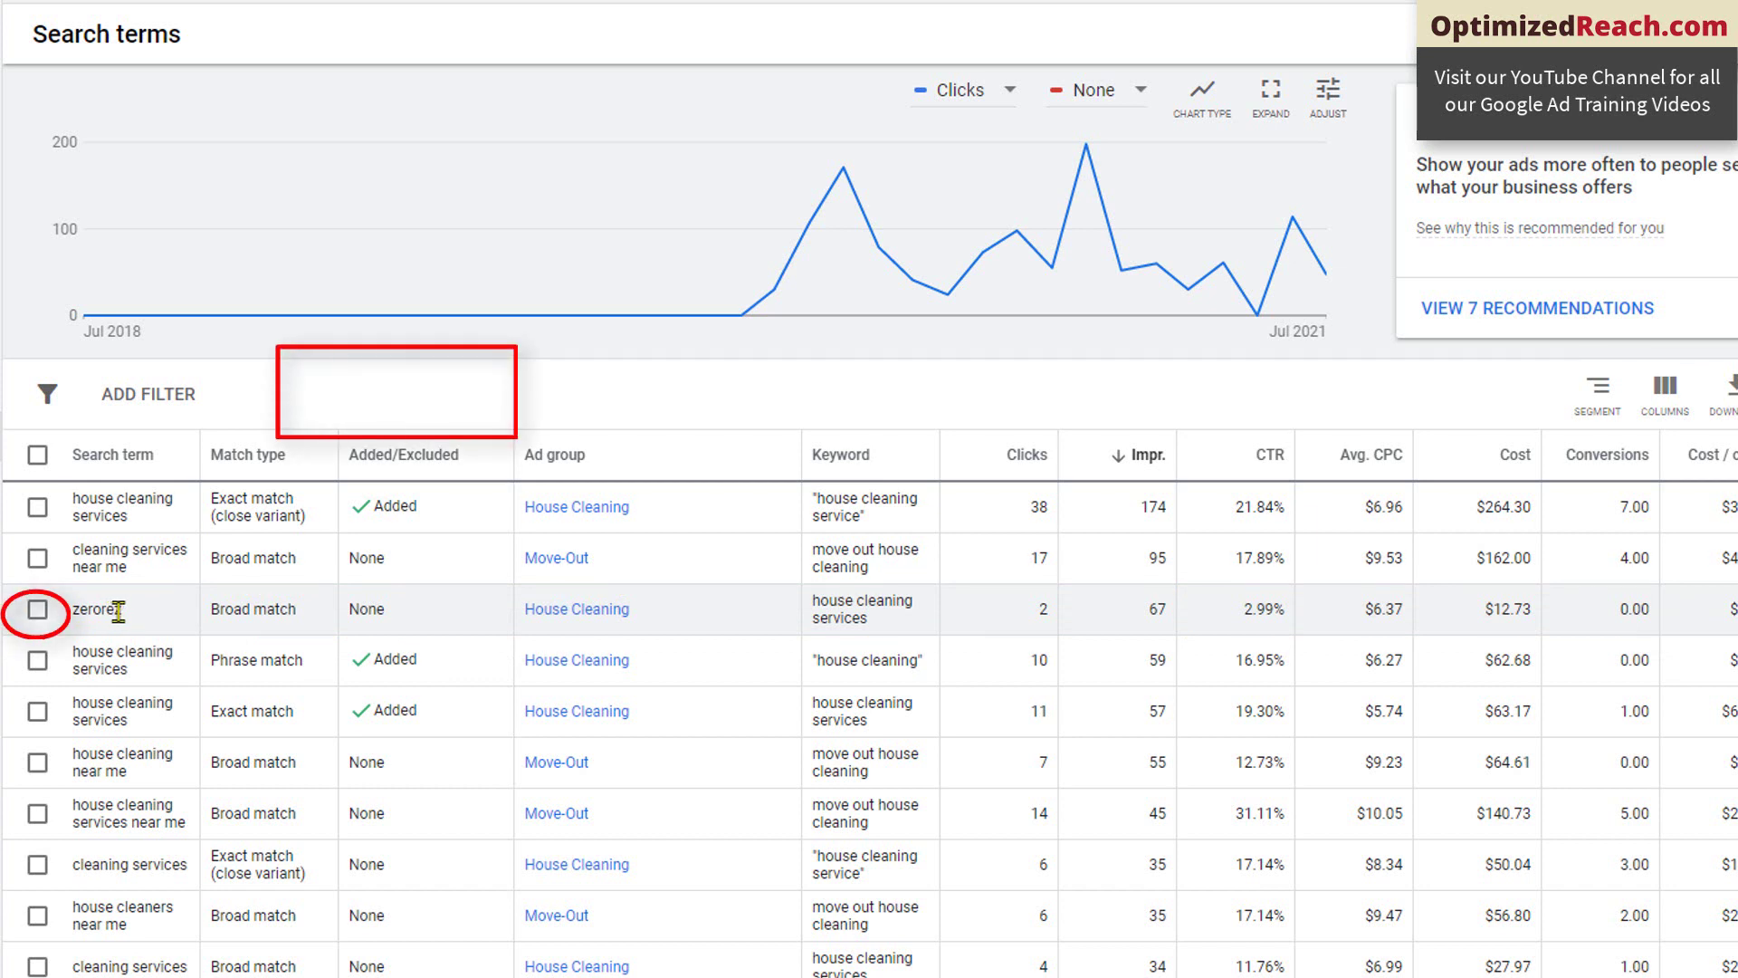
Step: Select the zerorez search term to go into the house cleaning negative keyword list
{"action": "left_click", "coordinate": [37, 612]}
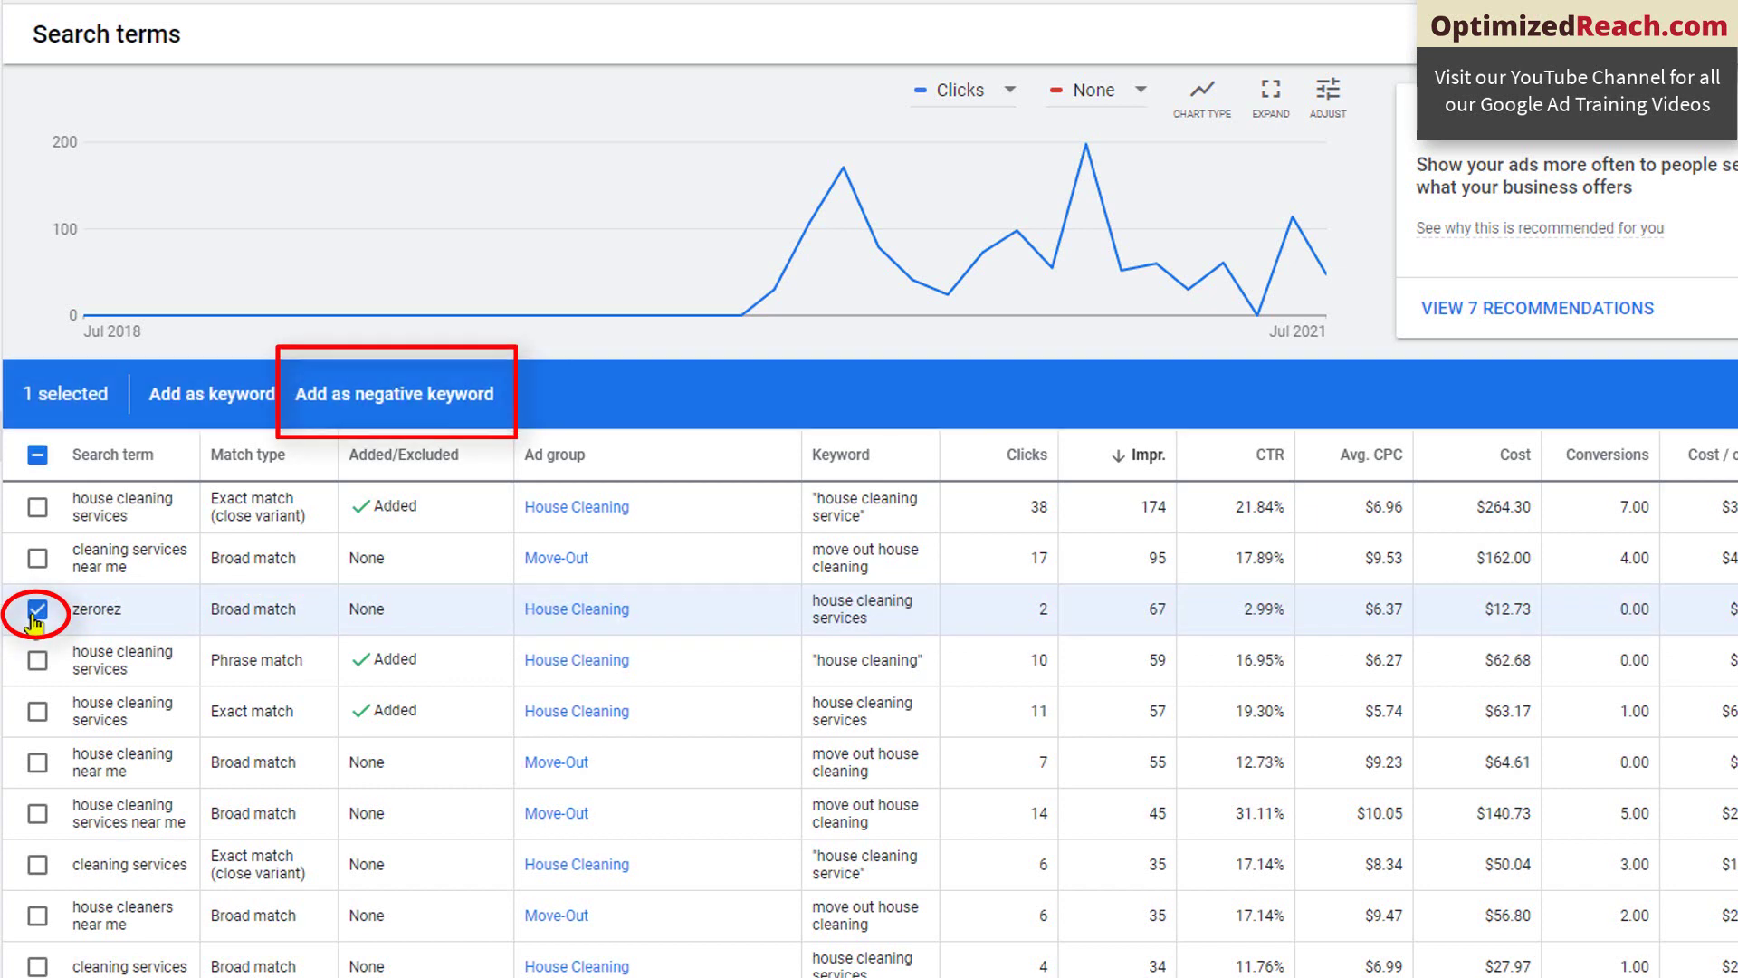
{"action": "left_click", "coordinate": [366, 403]}
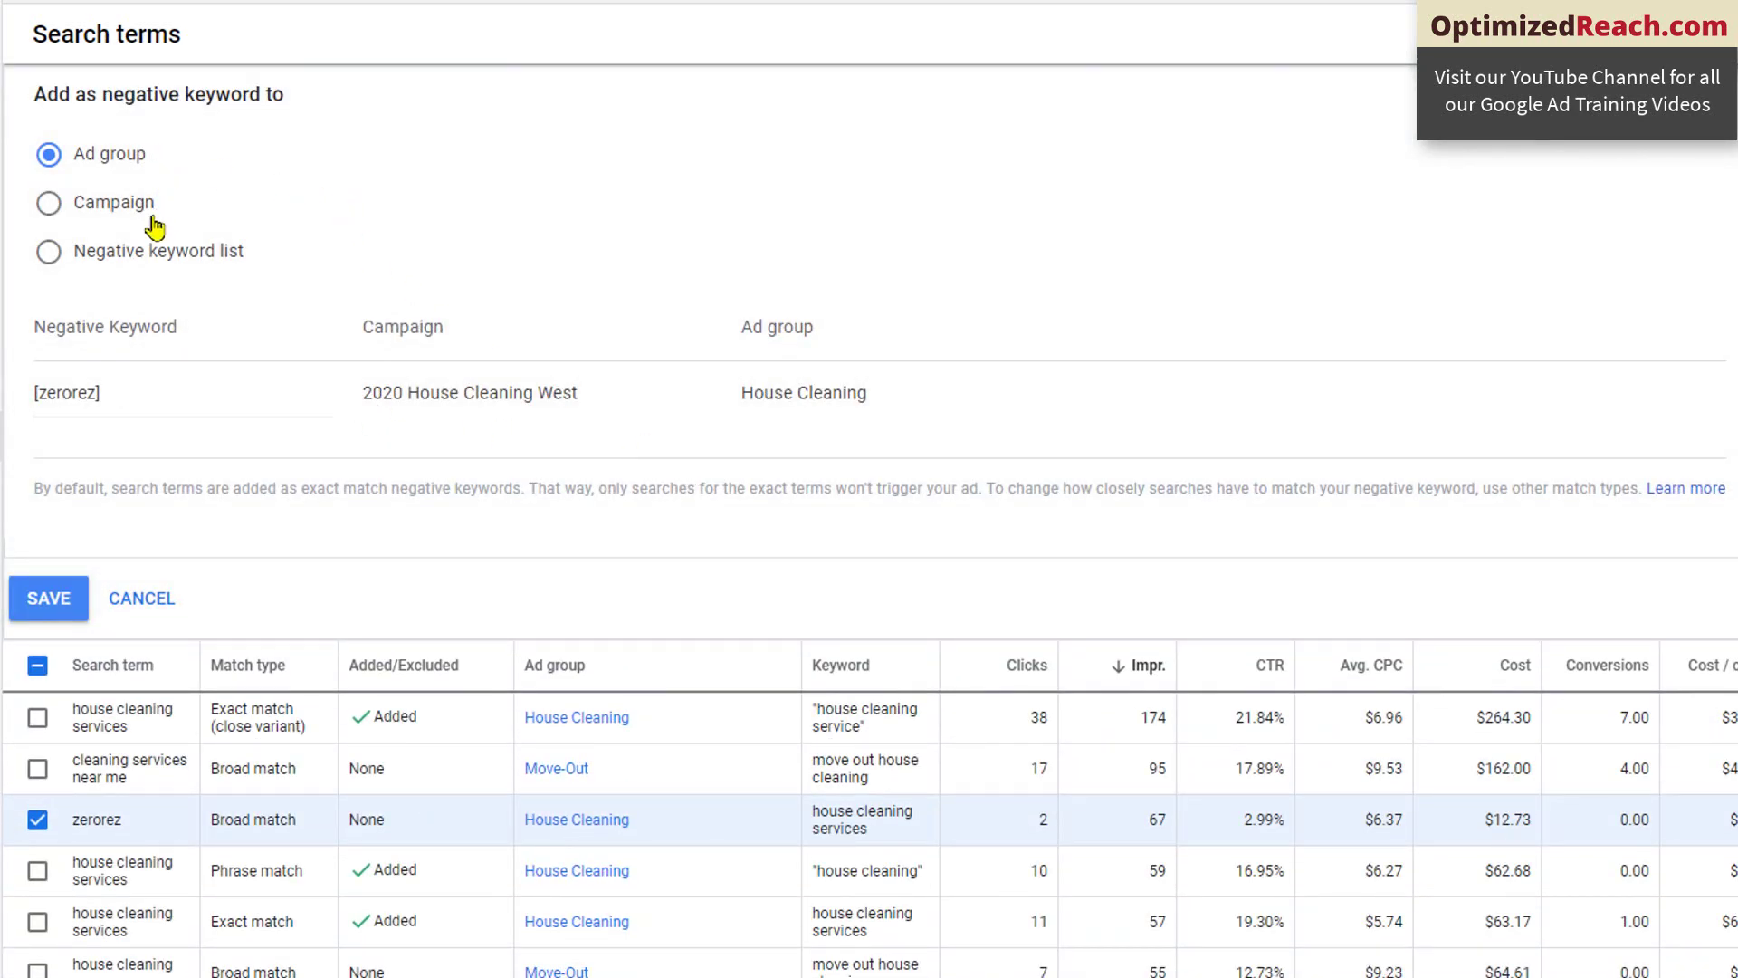
{"action": "left_click", "coordinate": [119, 215]}
{"action": "left_click", "coordinate": [121, 254]}
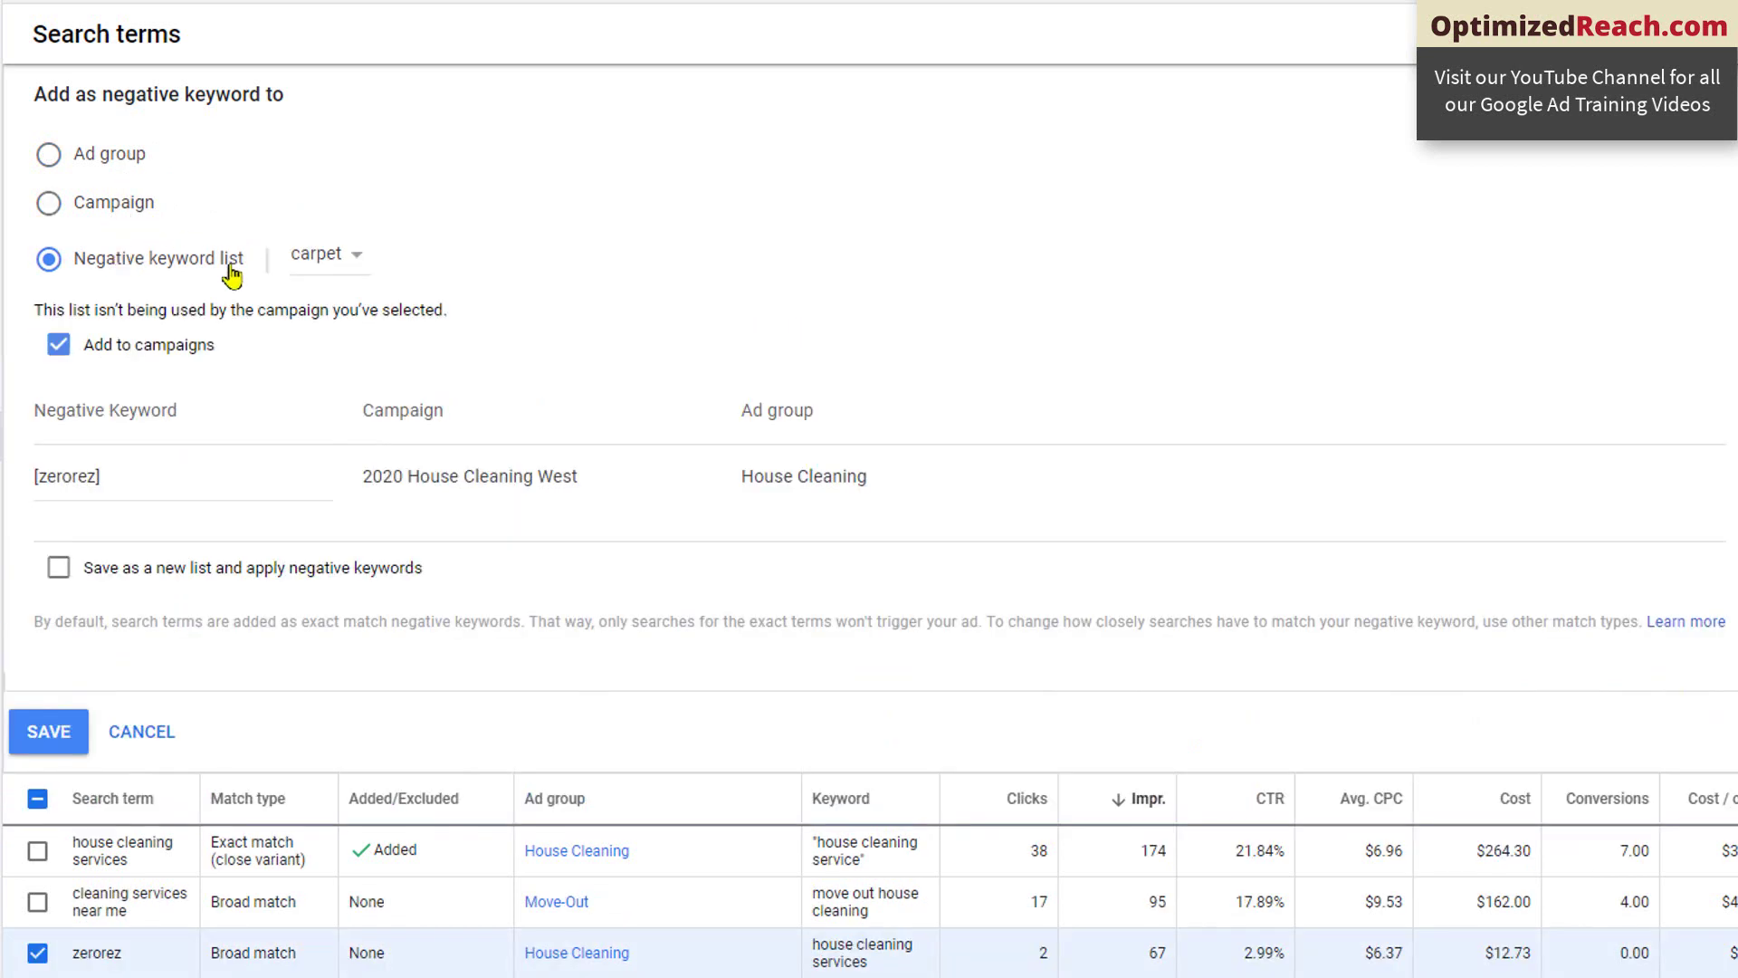
{"action": "left_click", "coordinate": [324, 254]}
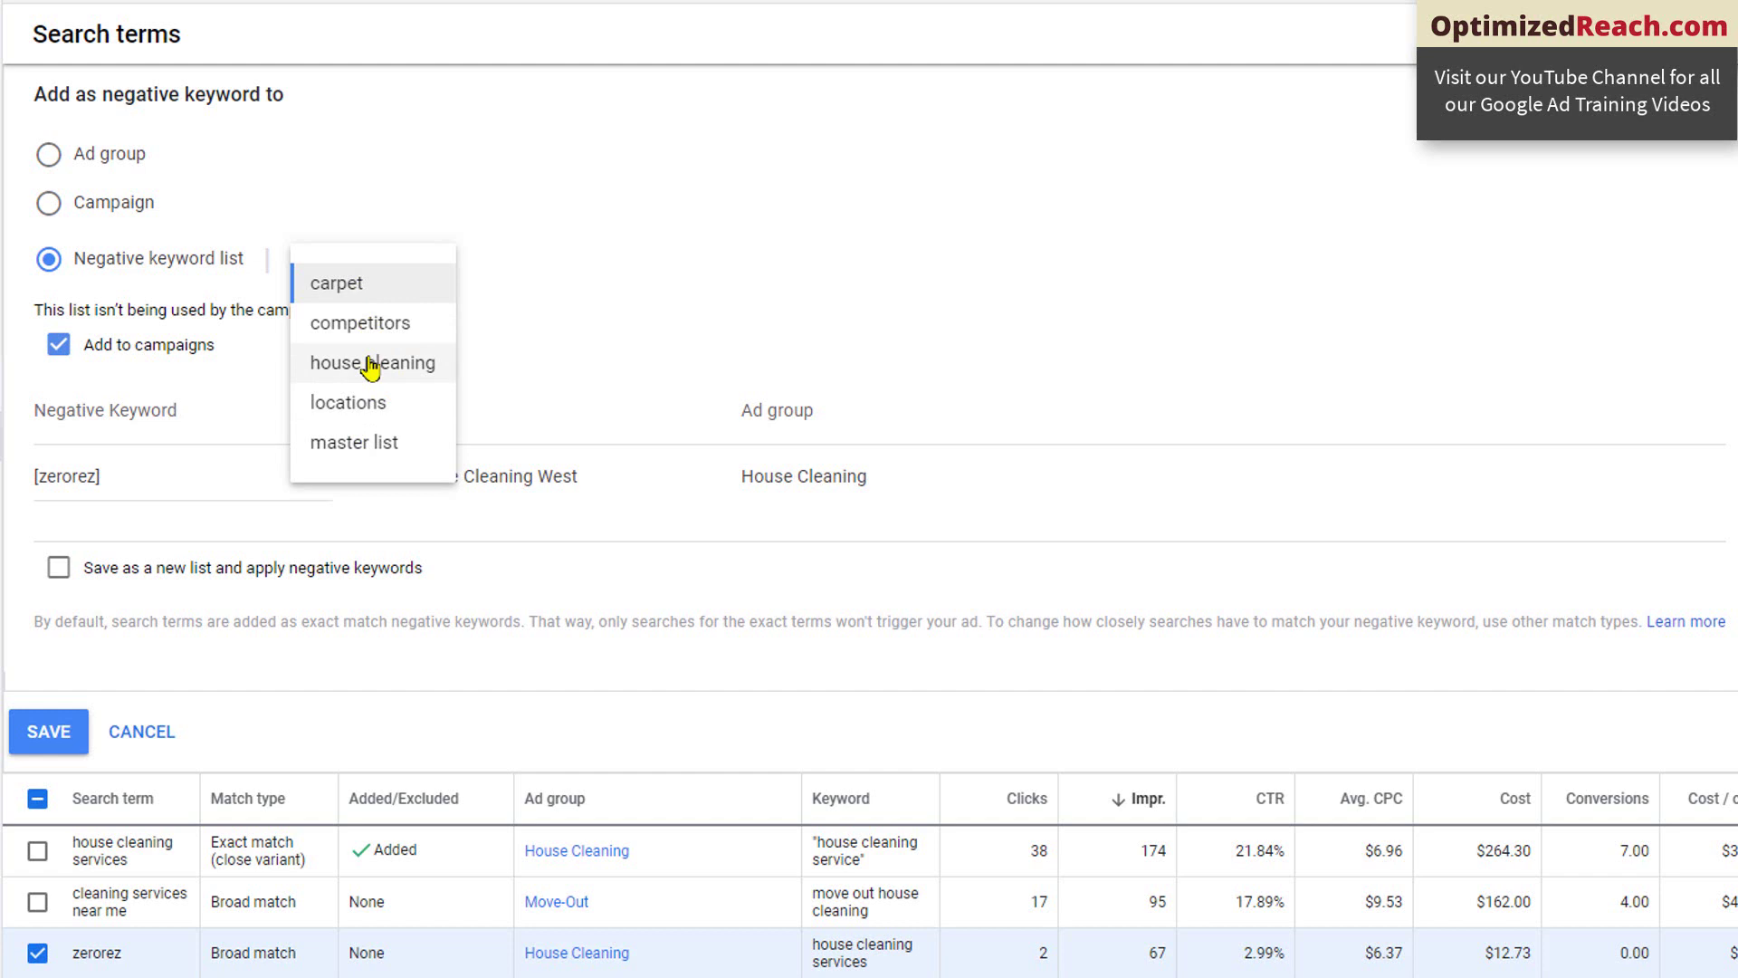
{"action": "left_click", "coordinate": [371, 363]}
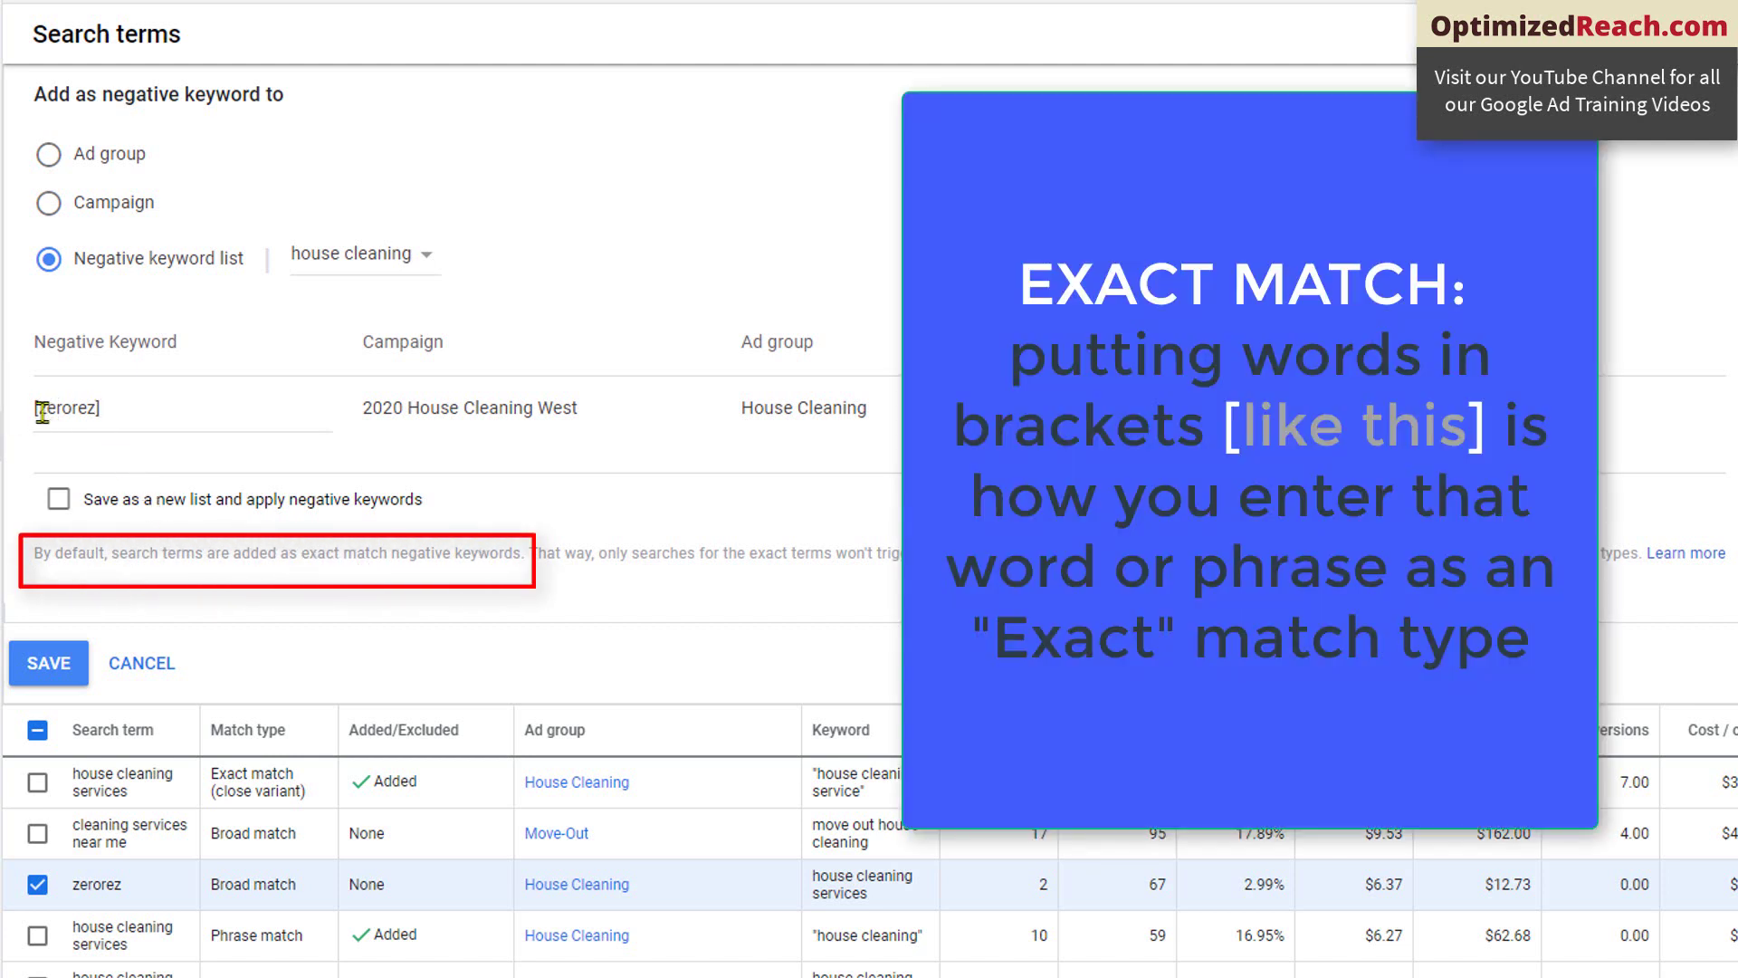
Step: Remove the brackets from [zerorez] to make it broad match, and save
{"action": "double_click", "coordinate": [95, 409]}
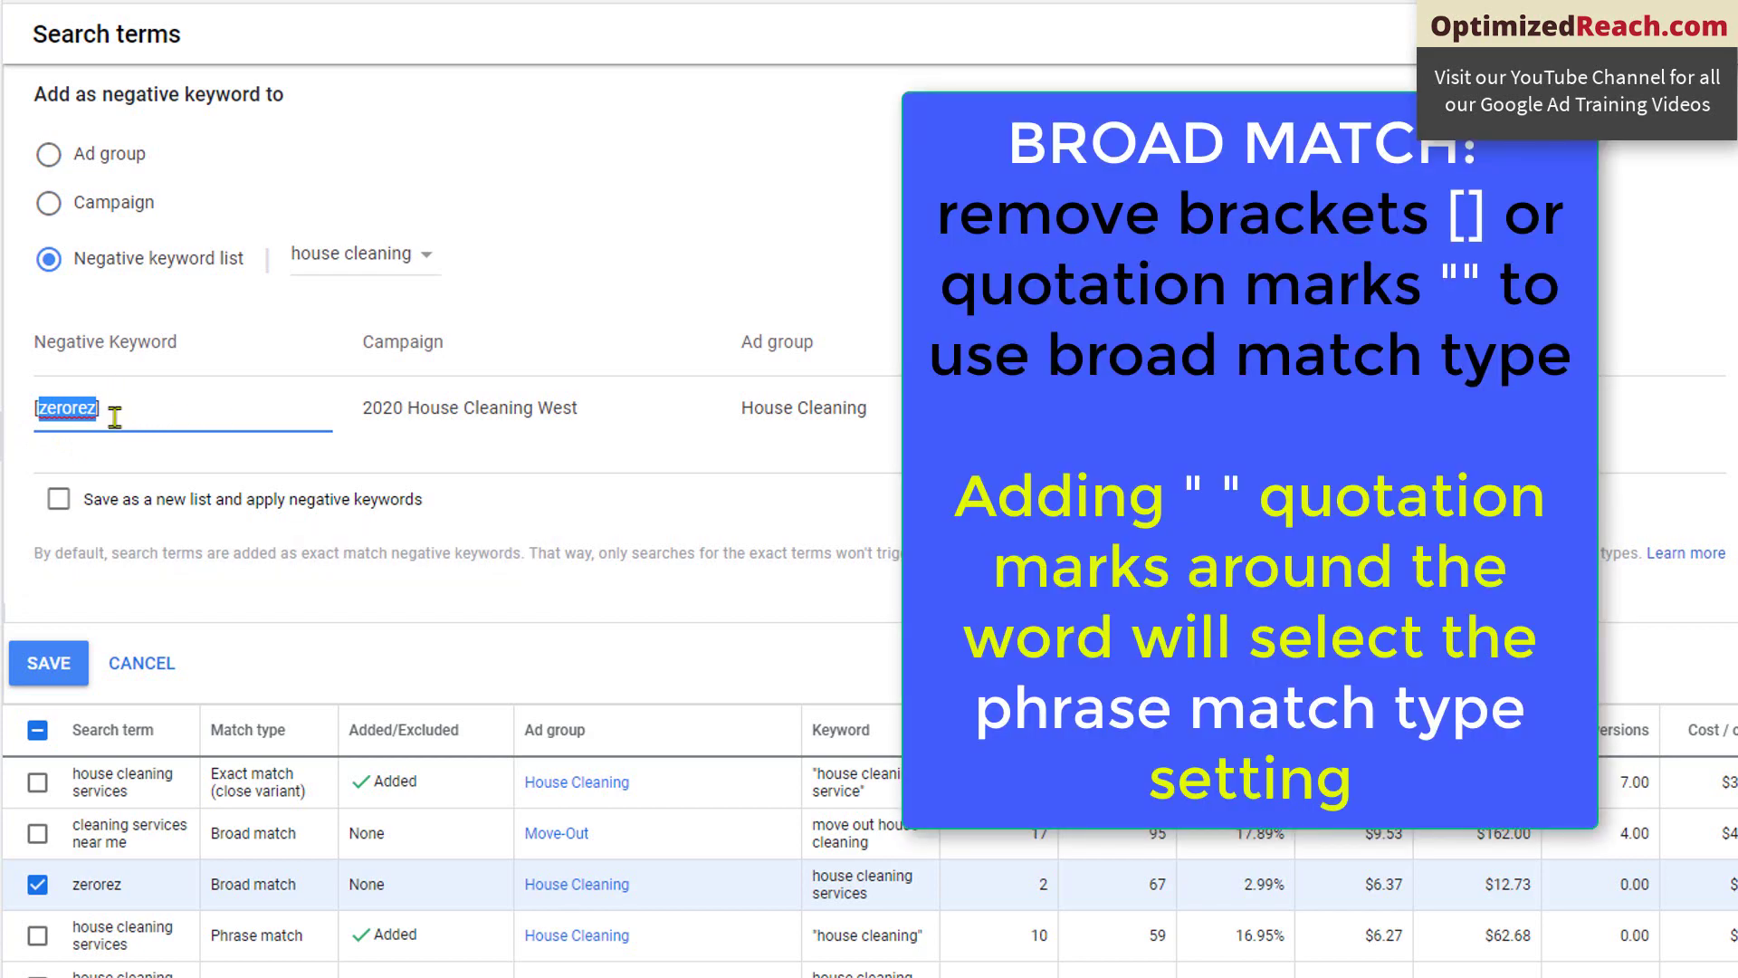
{"action": "left_click", "coordinate": [114, 416]}
{"action": "key", "text": "BackSpace"}
{"action": "key", "text": "Home"}
{"action": "key", "text": "Delete"}
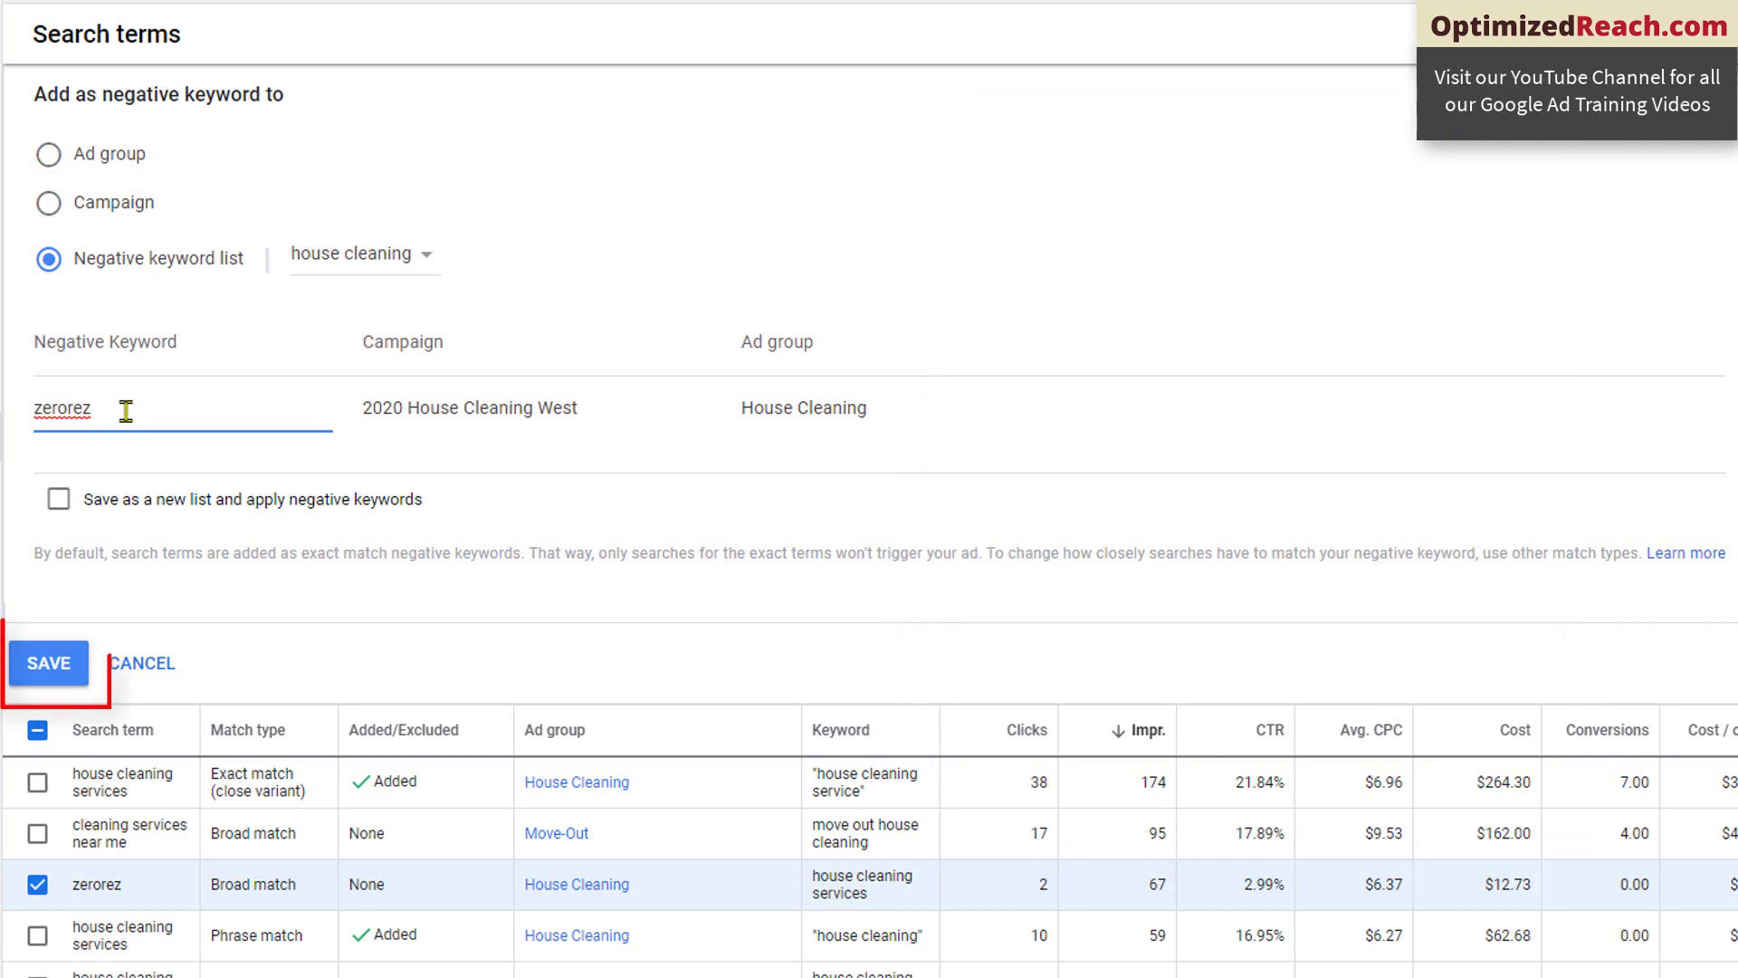
{"action": "left_click", "coordinate": [64, 663]}
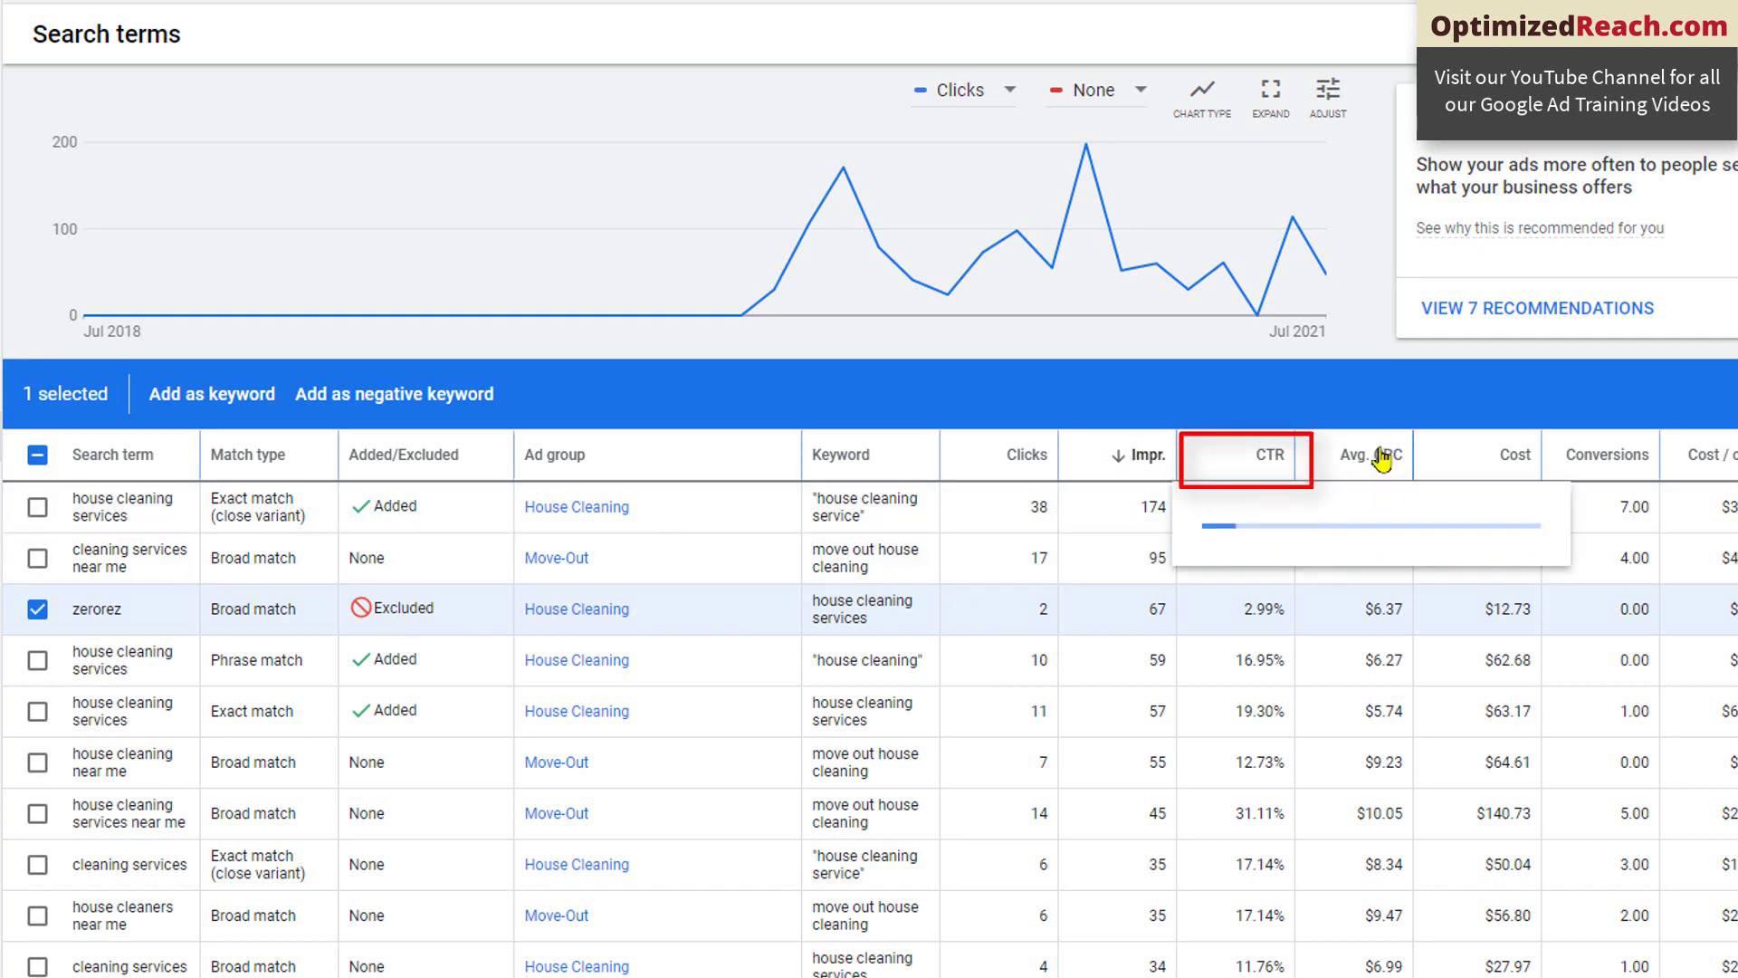
Step: Sort the search terms table by CTR, lowest first
{"action": "left_click", "coordinate": [1241, 460]}
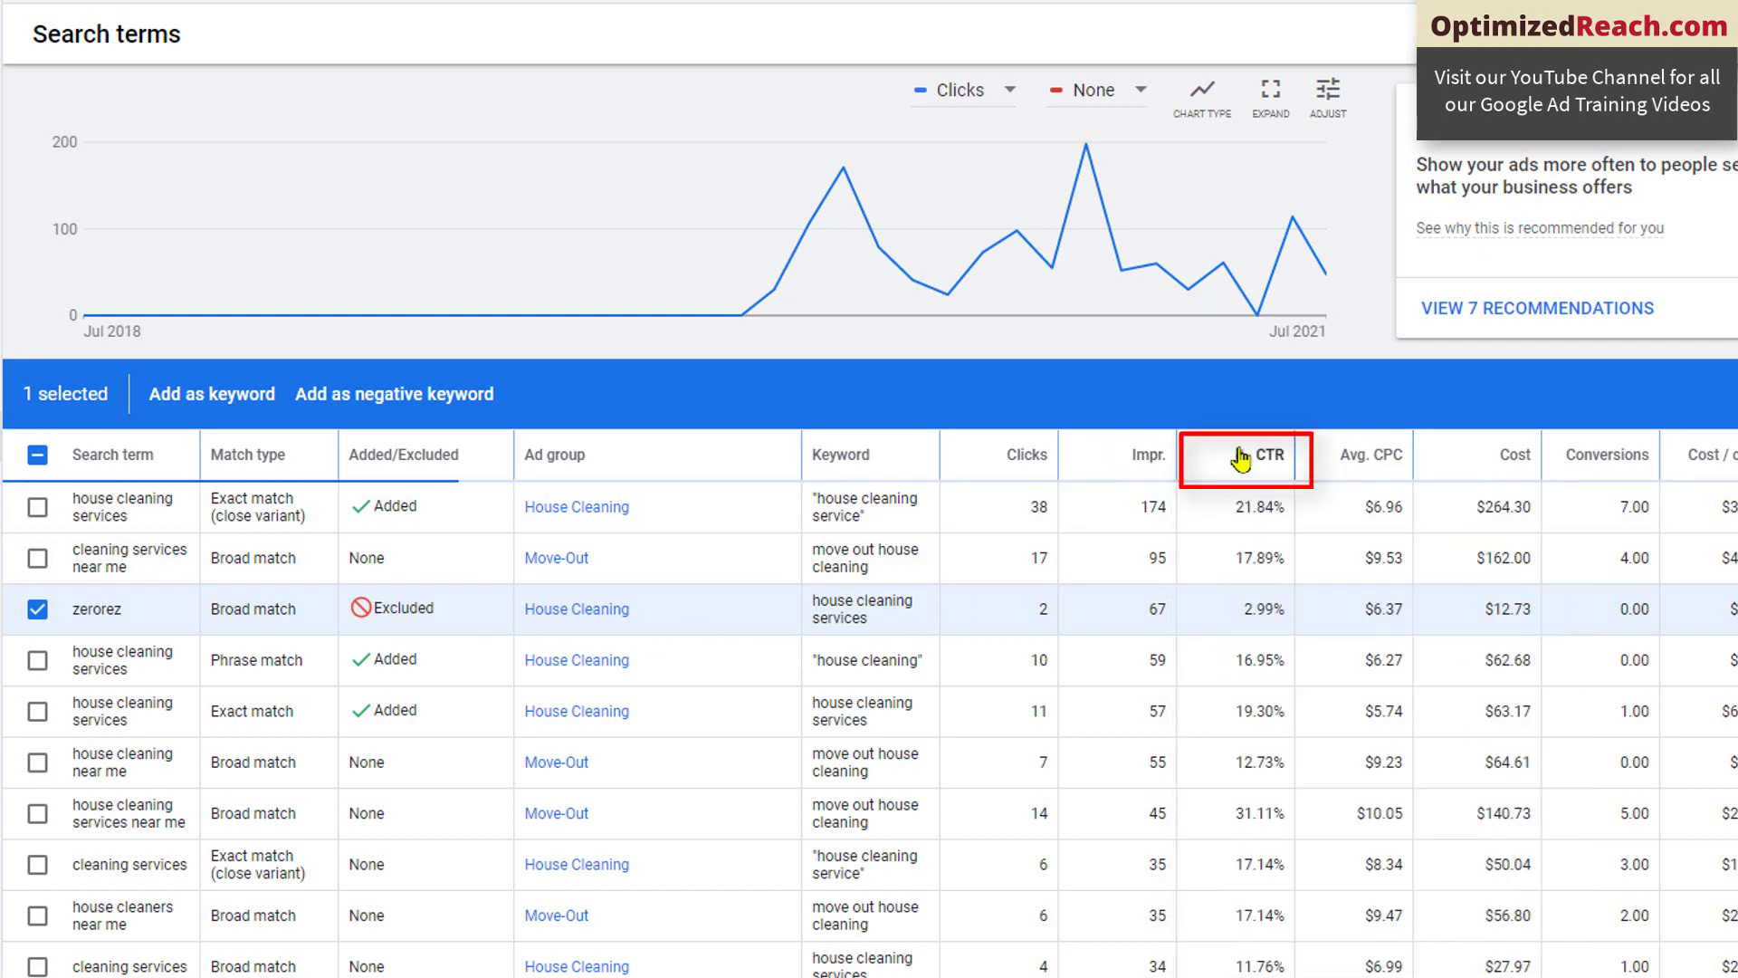
{"action": "left_click", "coordinate": [1240, 460]}
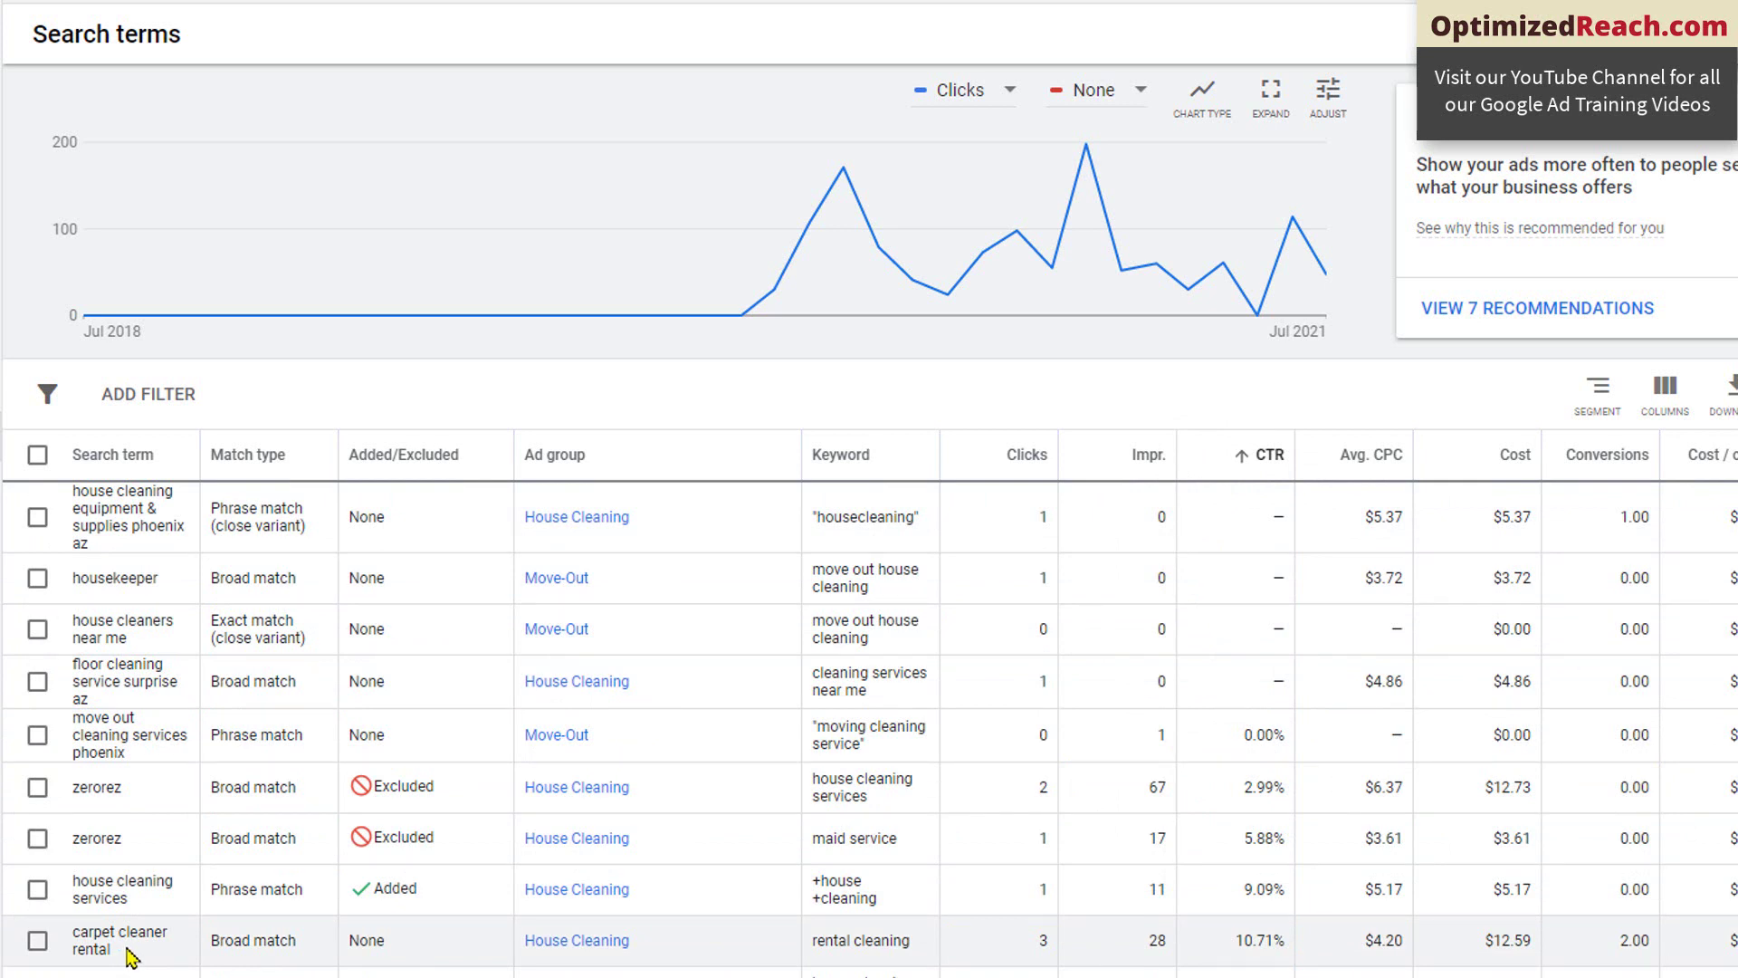
Step: Select 'carpet cleaner rental' to go into the house cleaning negative keyword list
{"action": "double_click", "coordinate": [95, 949]}
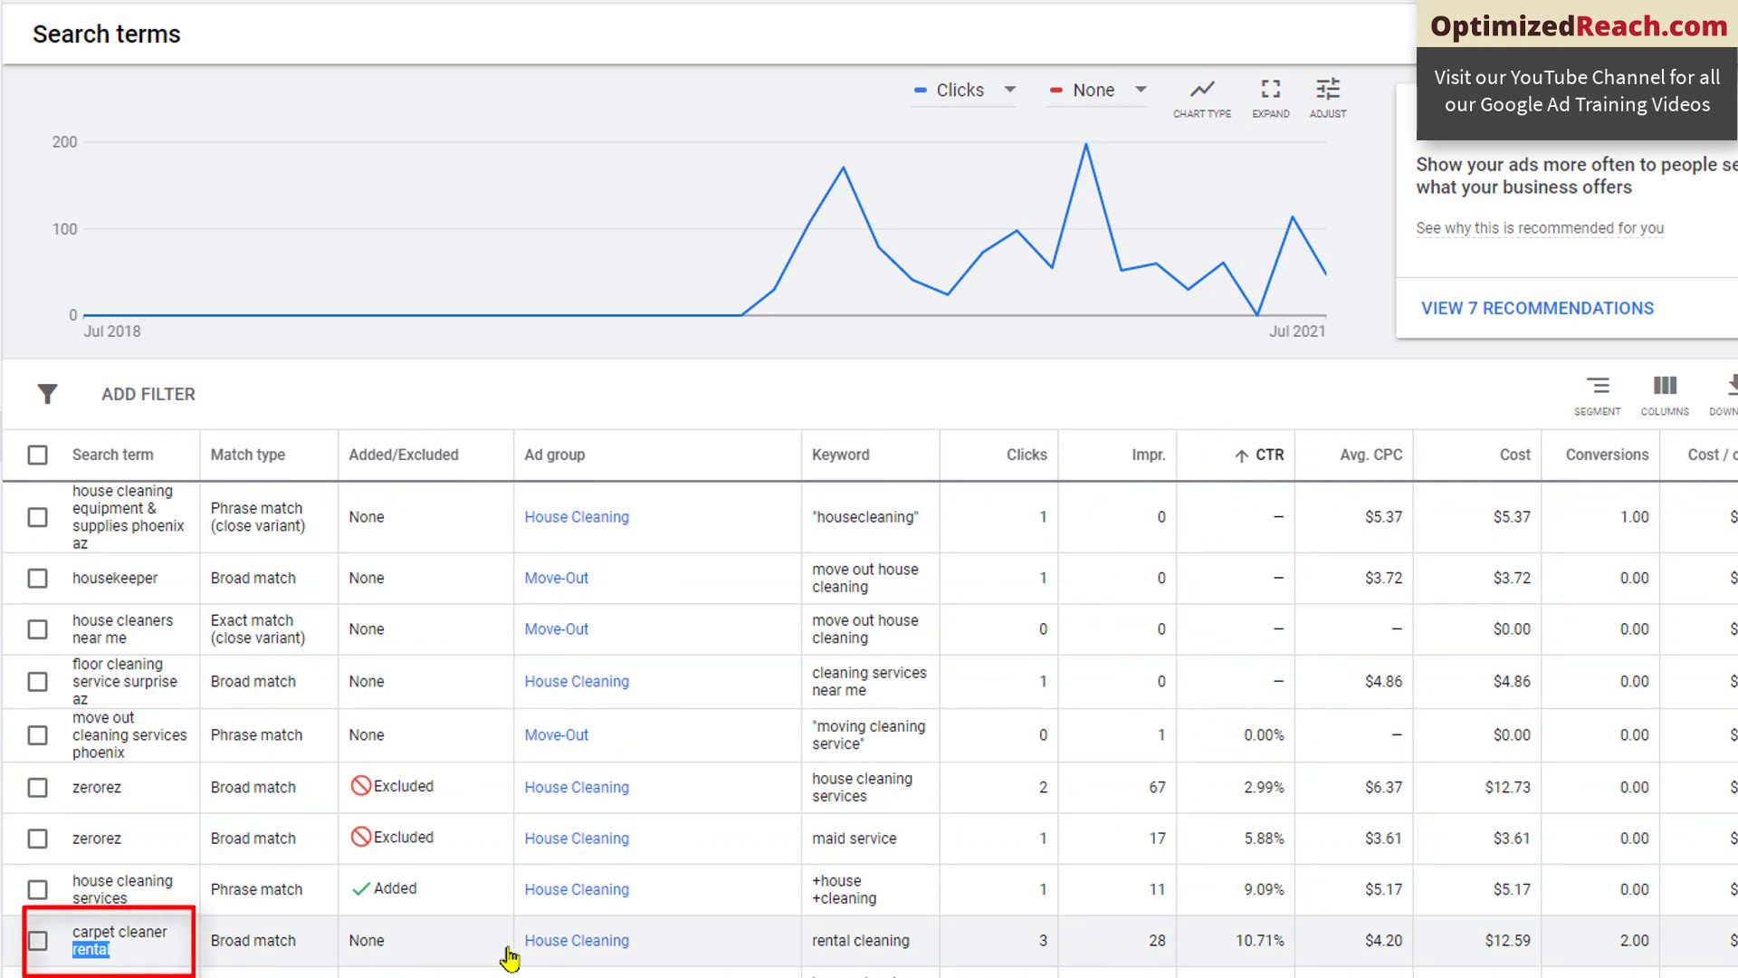
{"action": "left_click", "coordinate": [36, 951]}
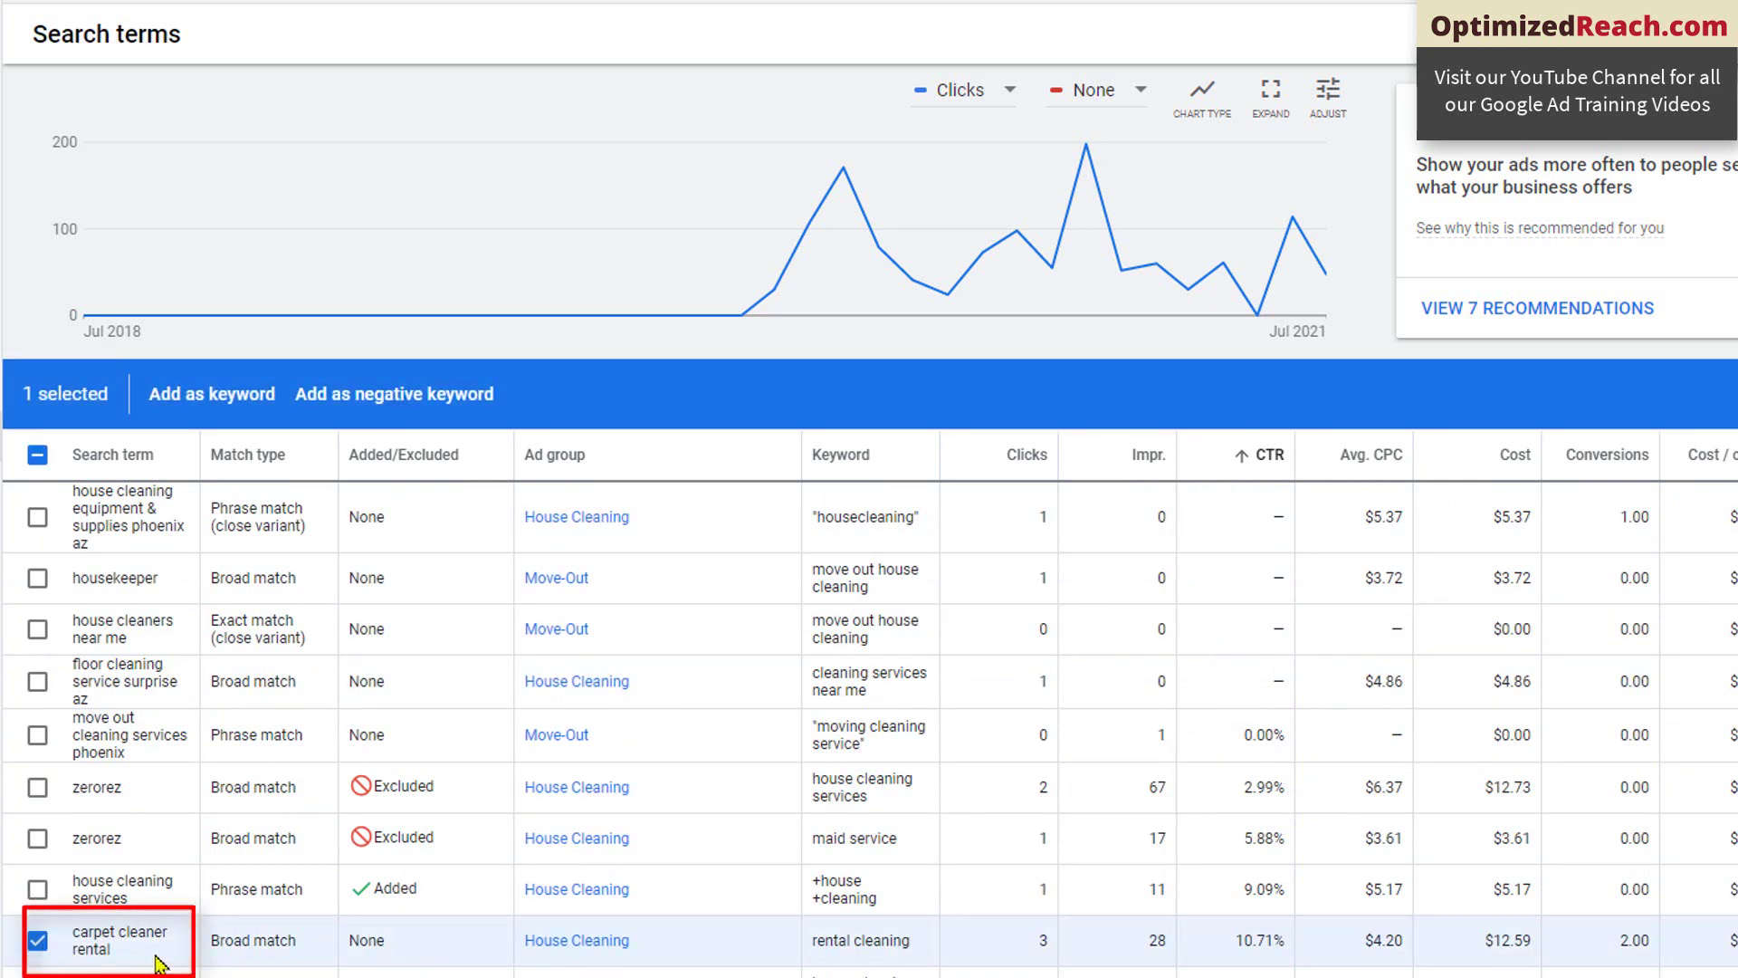
{"action": "left_click", "coordinate": [403, 395]}
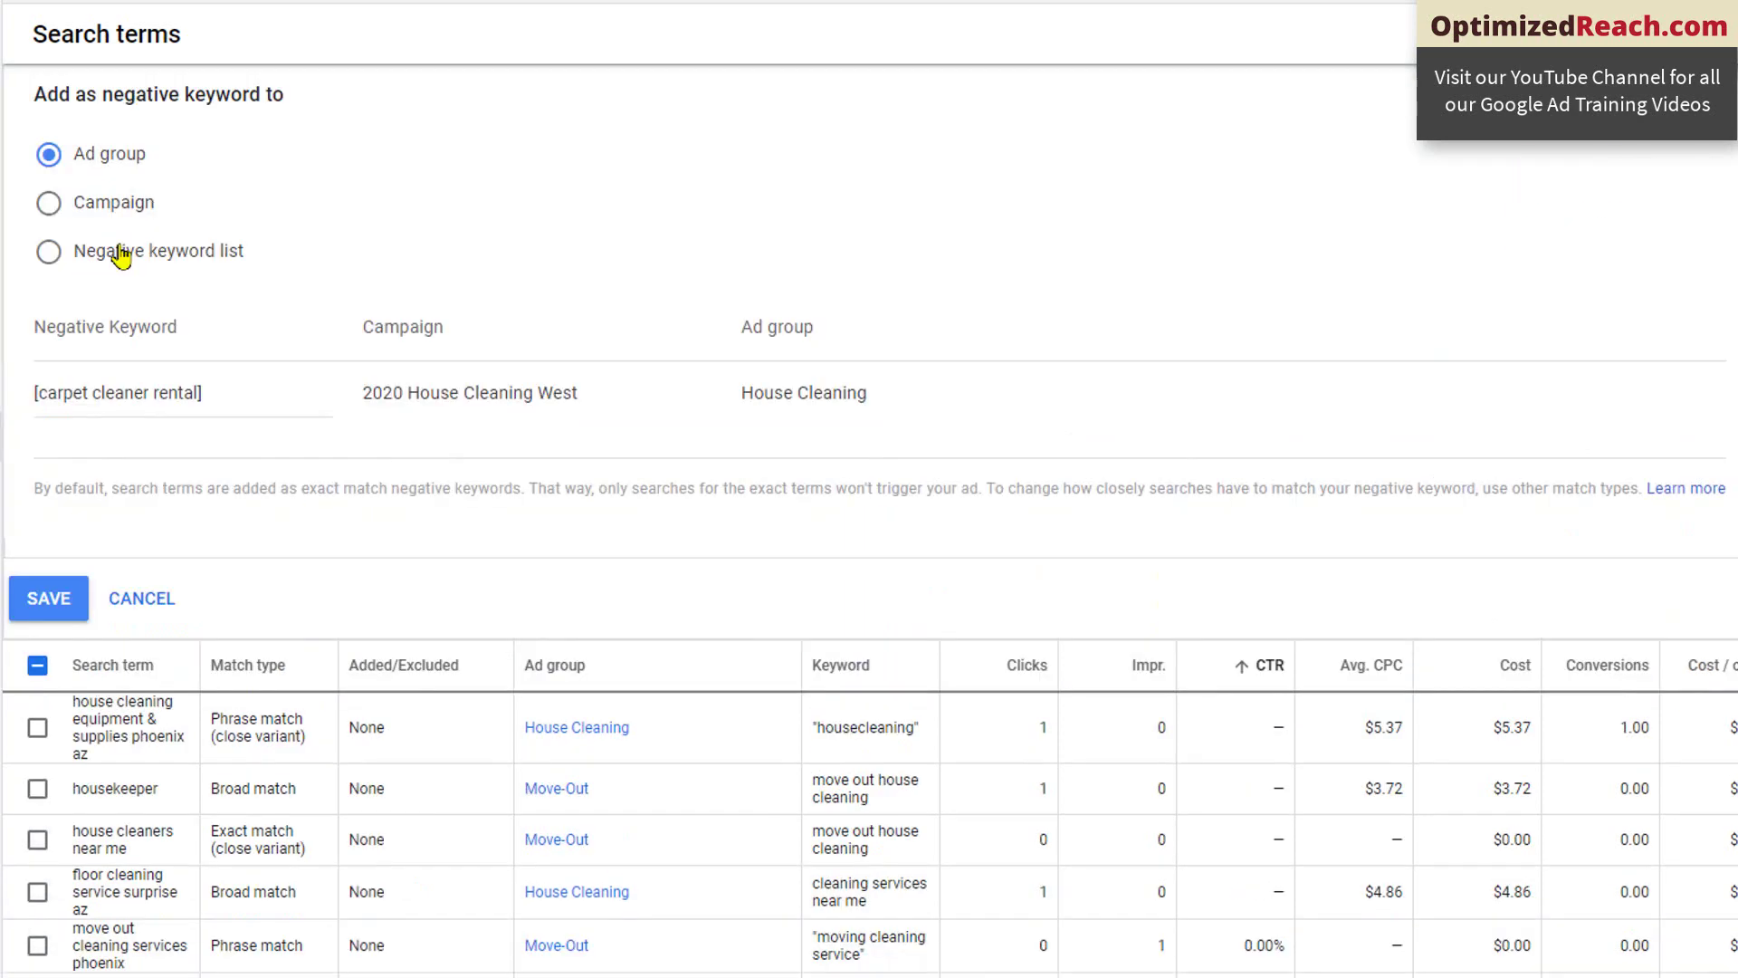
{"action": "left_click", "coordinate": [118, 257]}
{"action": "left_click", "coordinate": [328, 260]}
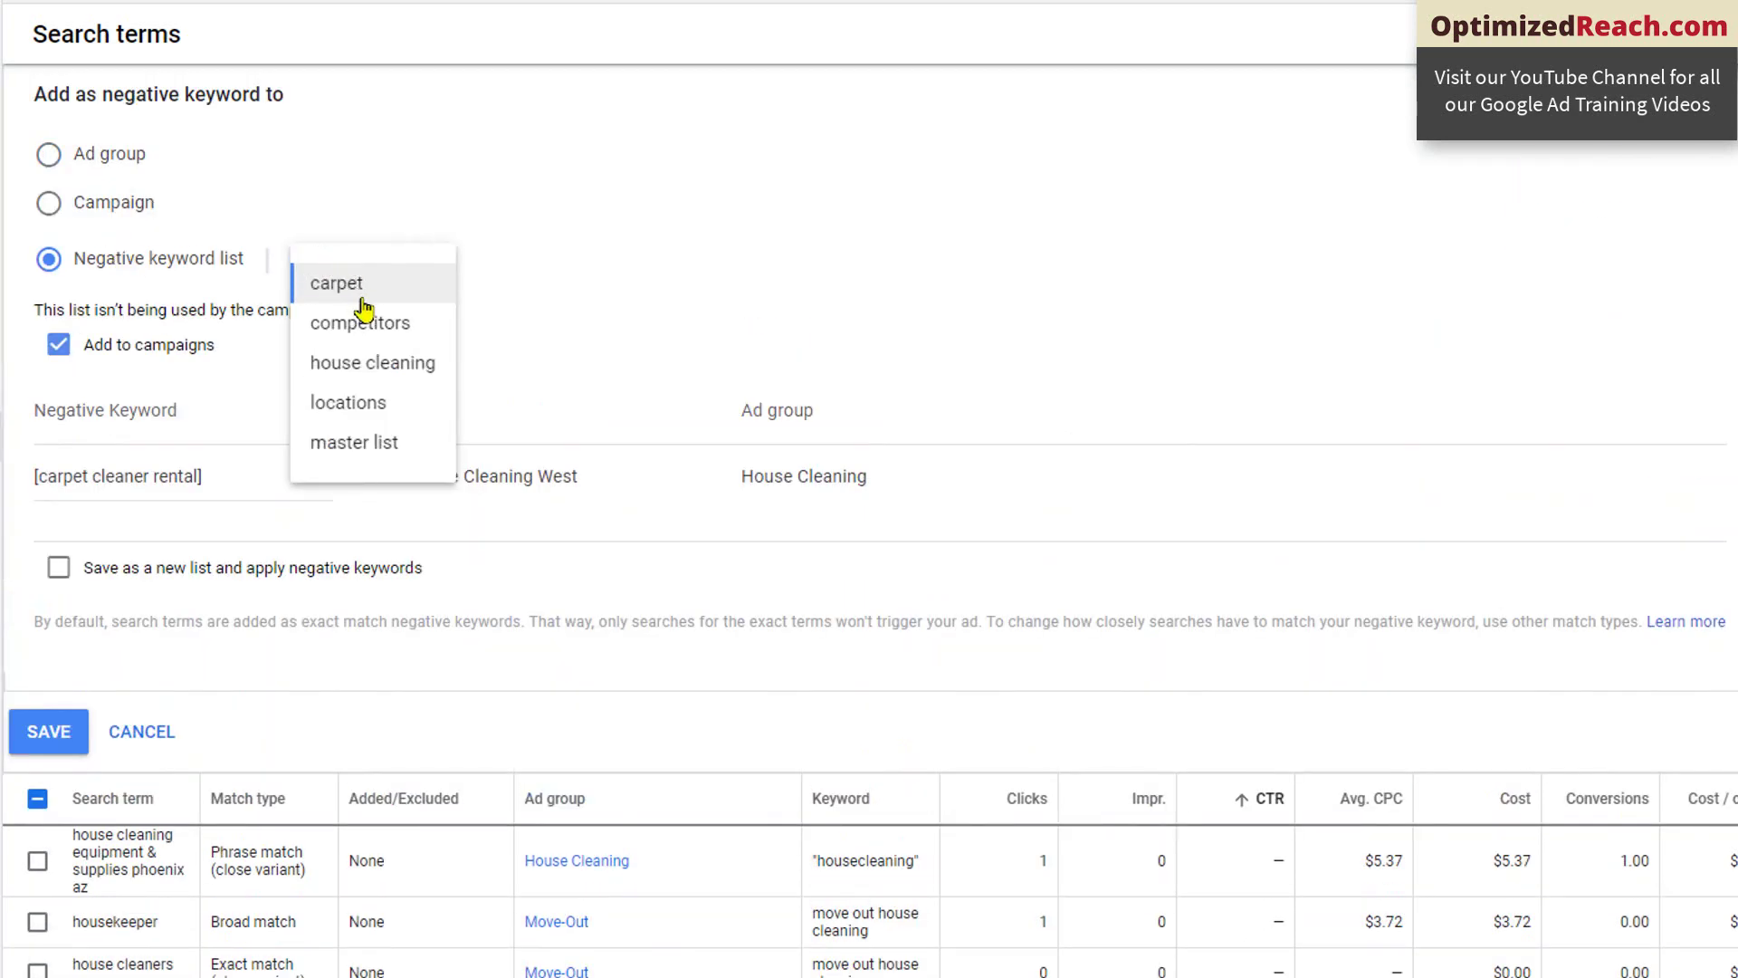
{"action": "left_click", "coordinate": [373, 363]}
Step: Strip the exact-match brackets from 'carpet cleaner rental' to make it broad match
{"action": "left_click", "coordinate": [181, 408]}
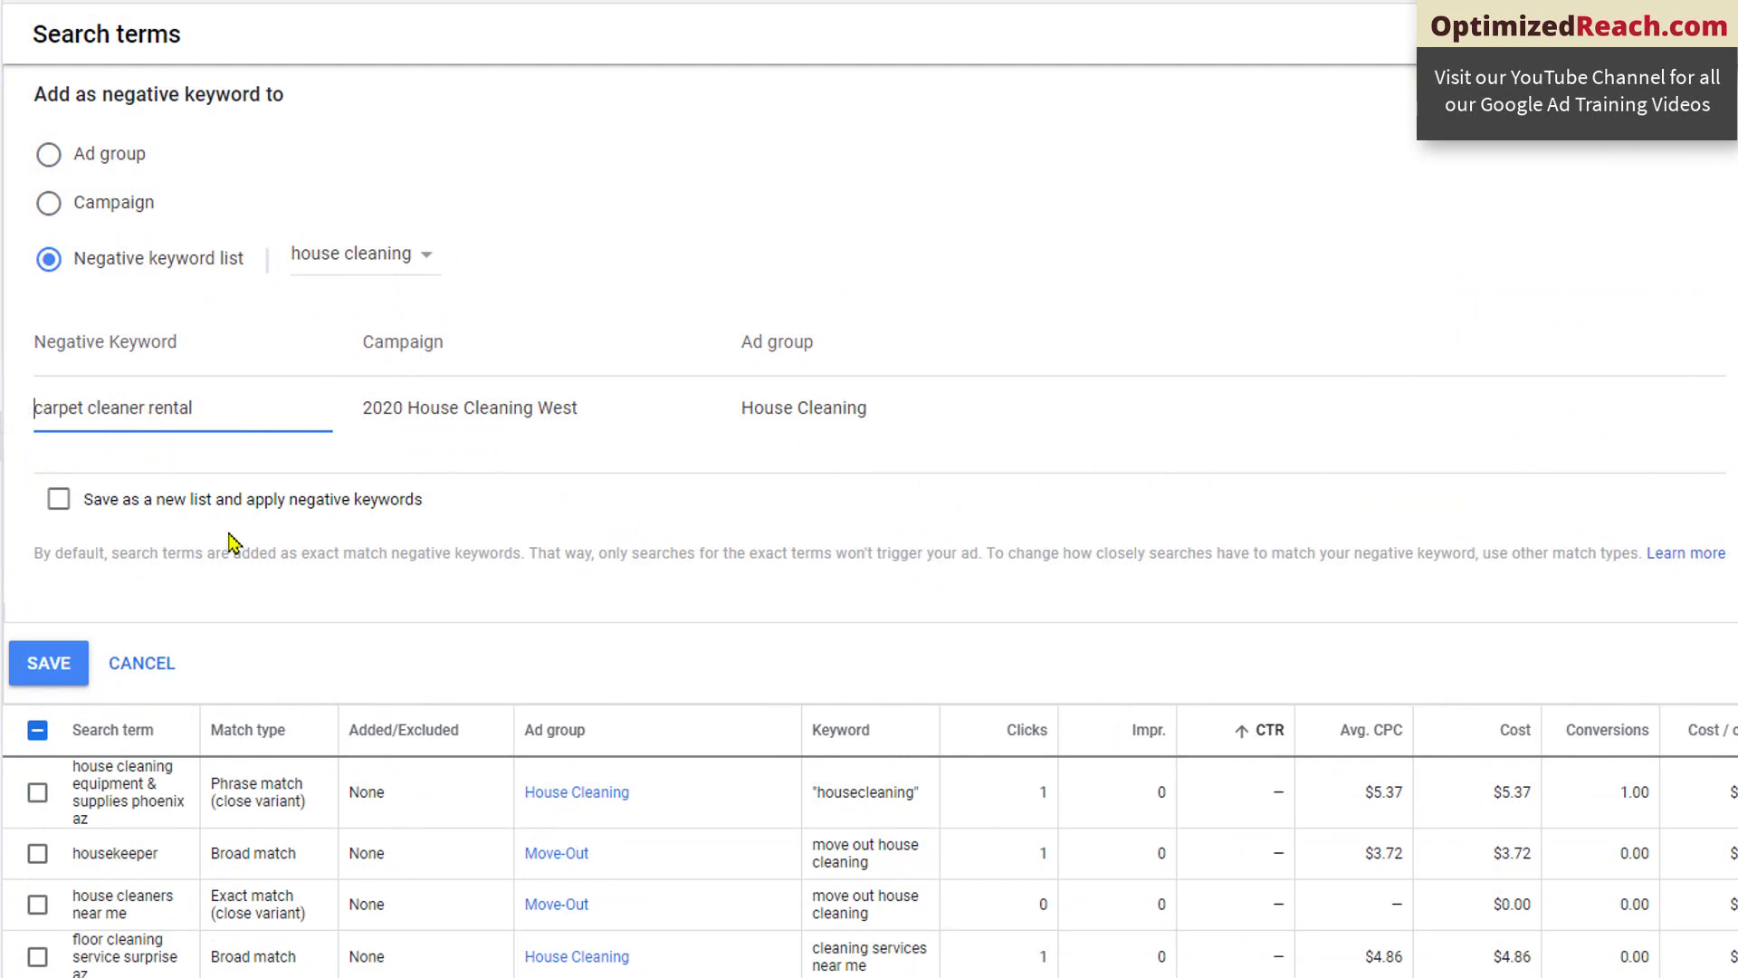
{"action": "left_click_drag", "start_coordinate": [195, 406], "coordinate": [34, 412]}
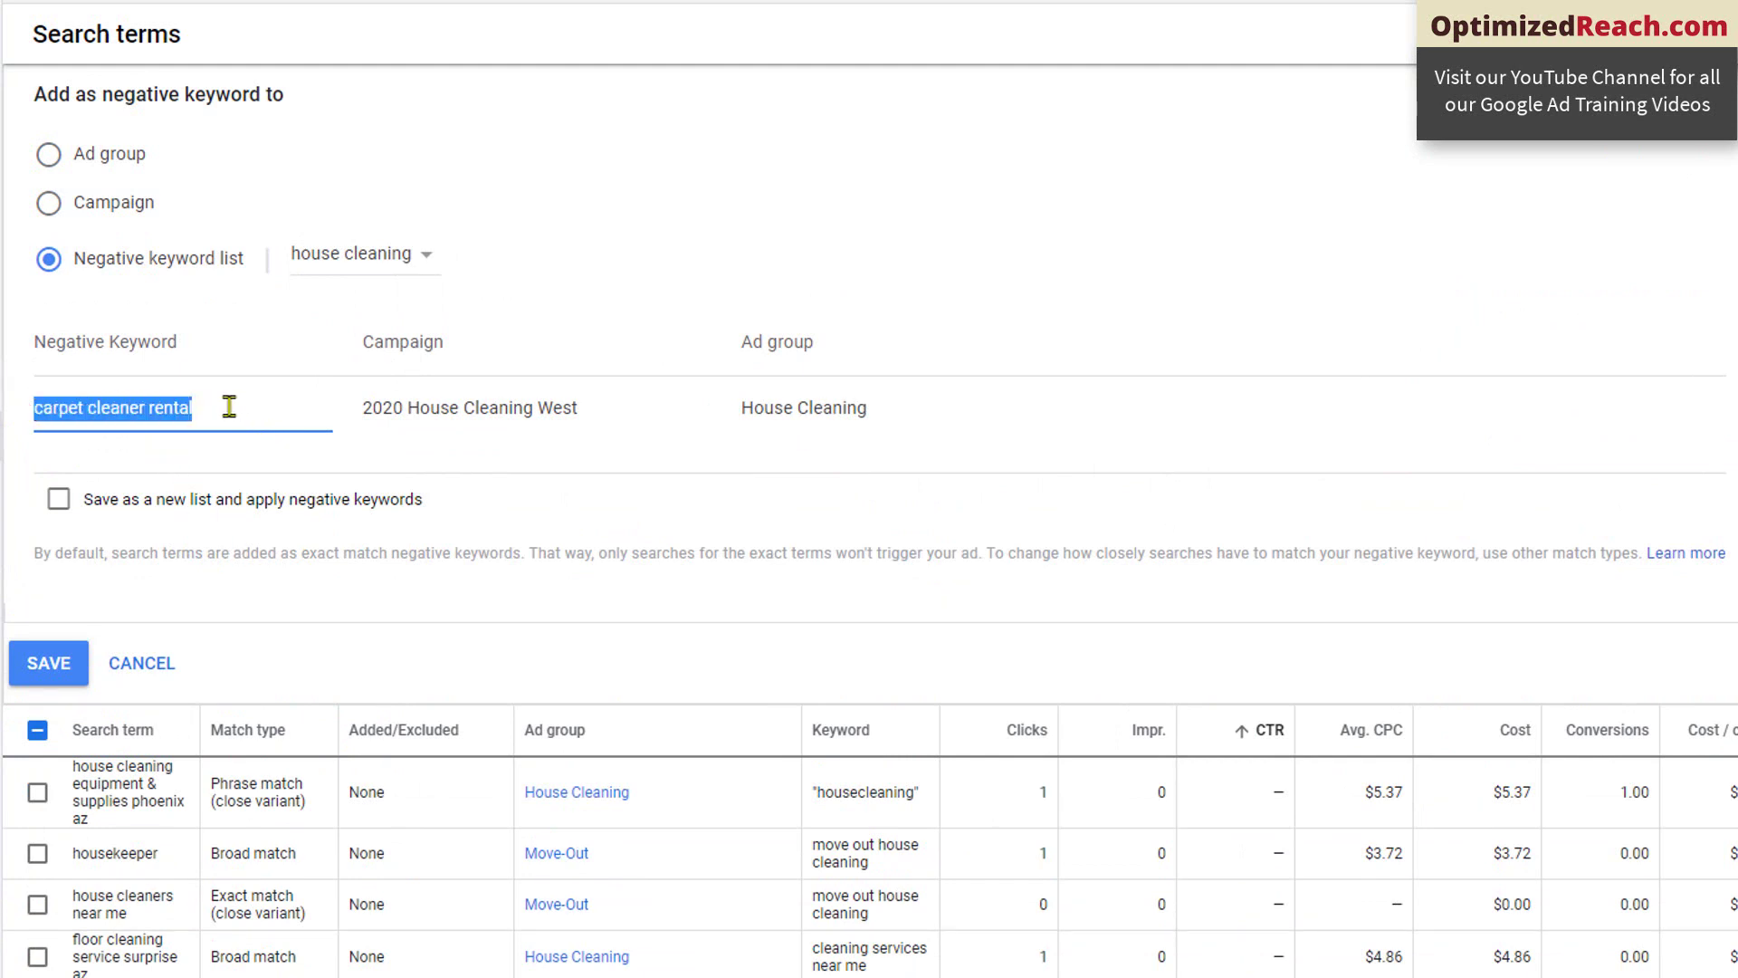
{"action": "left_click", "coordinate": [51, 410]}
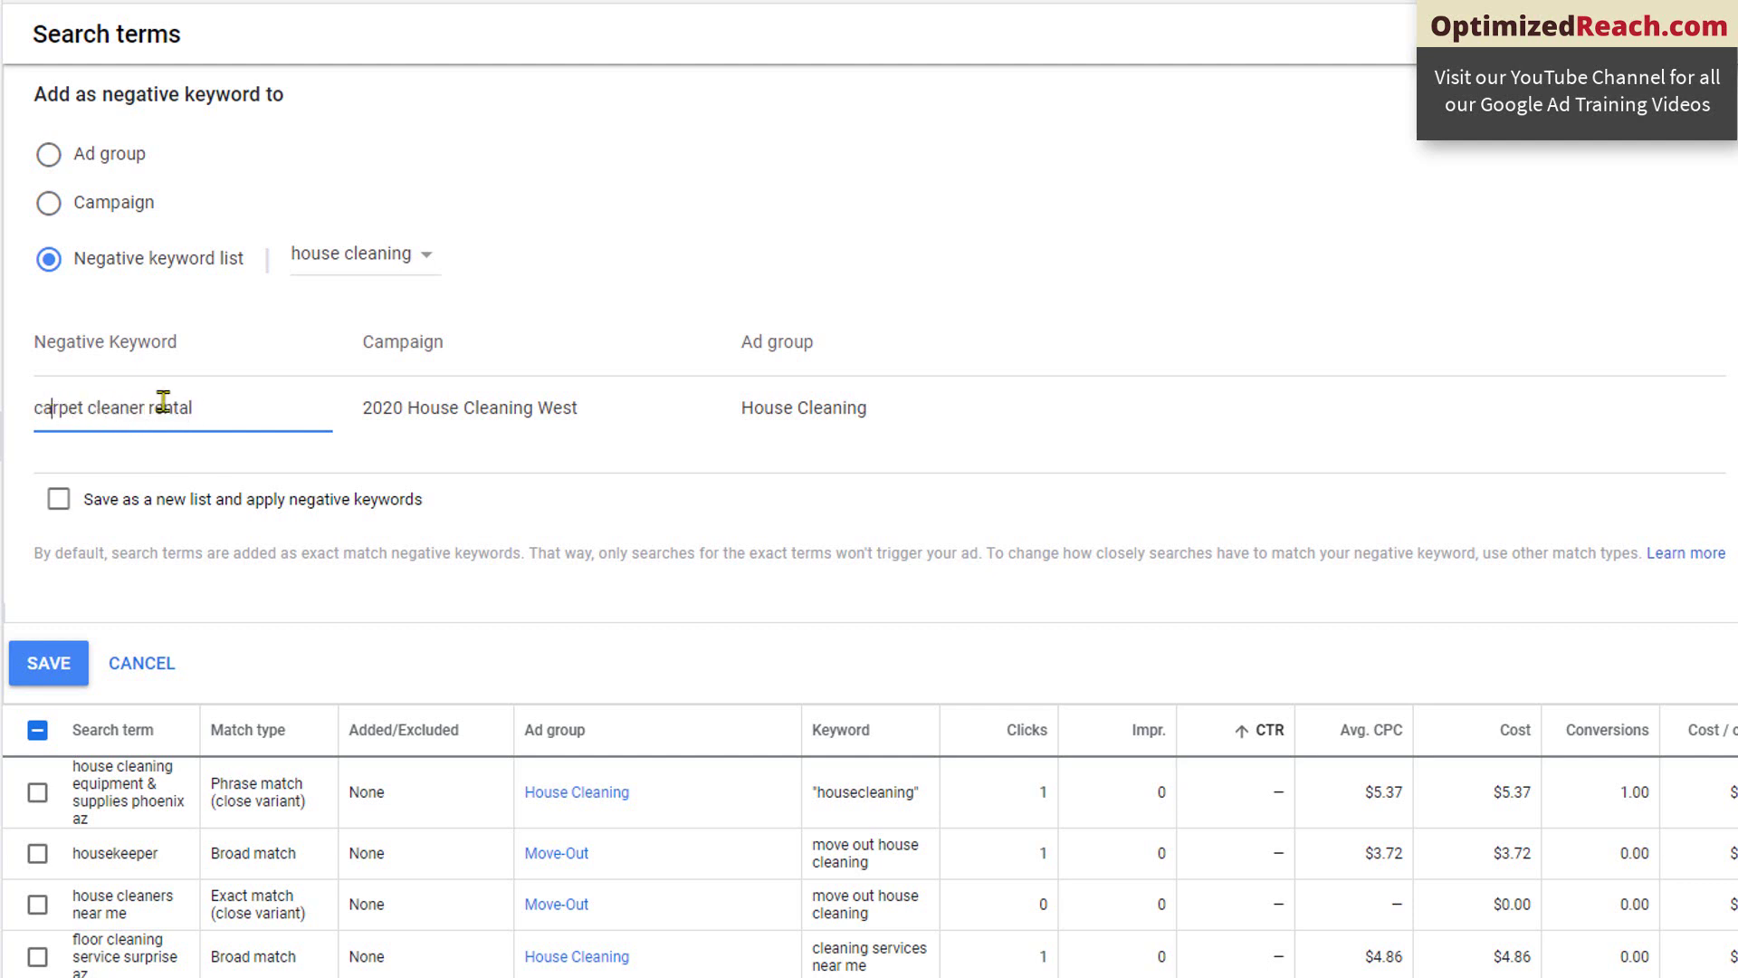
{"action": "key", "text": "End"}
{"action": "left_click_drag", "start_coordinate": [220, 407], "coordinate": [12, 425]}
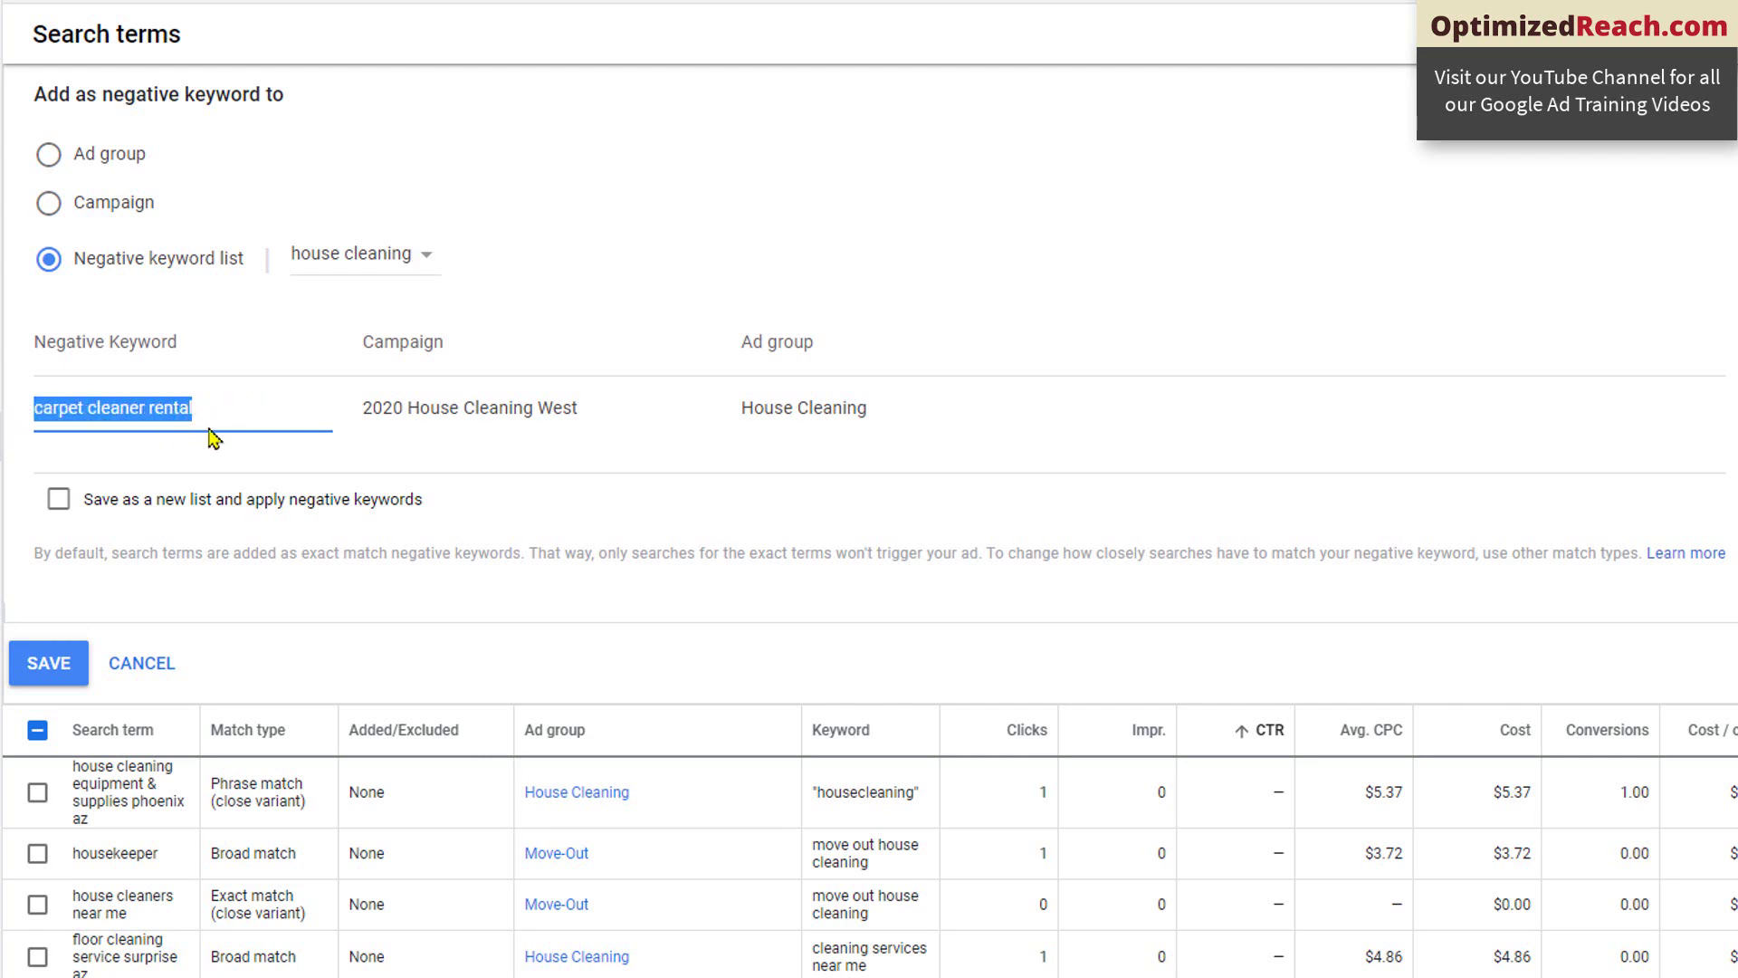
{"action": "left_click", "coordinate": [50, 664]}
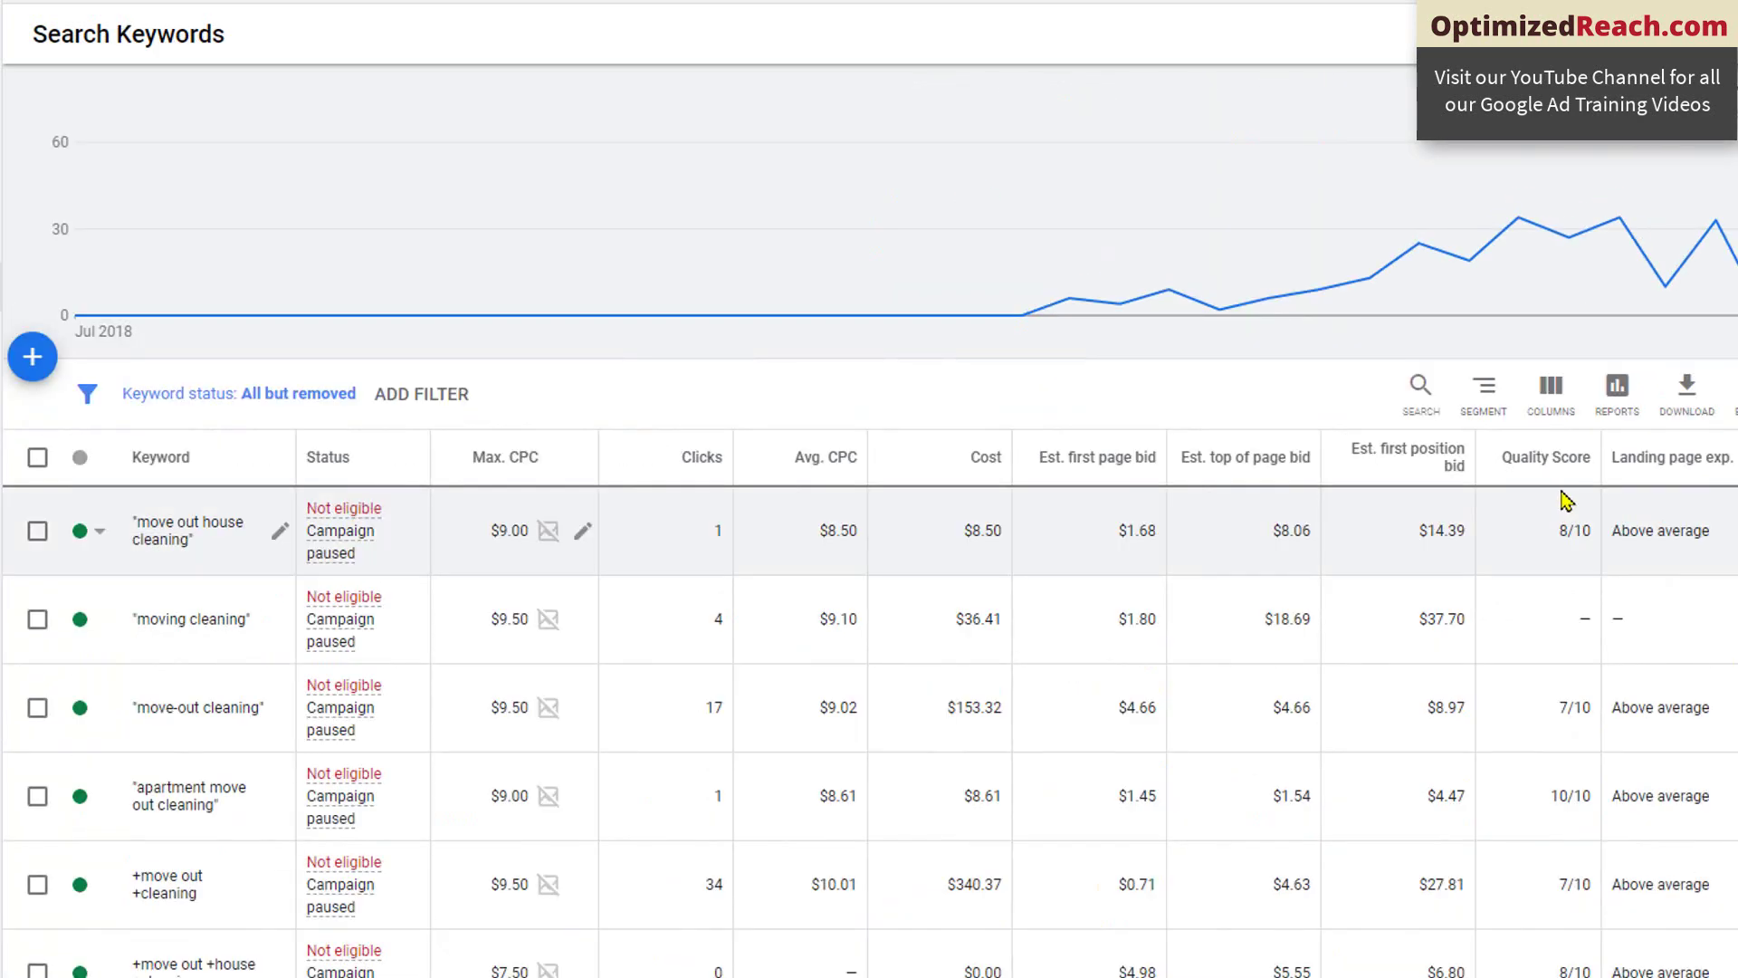
Step: Review the move-out cleaning keywords' Quality Scores, ranging from 7/10 to 10/10
{"action": "mouse_move", "coordinate": [1559, 473]}
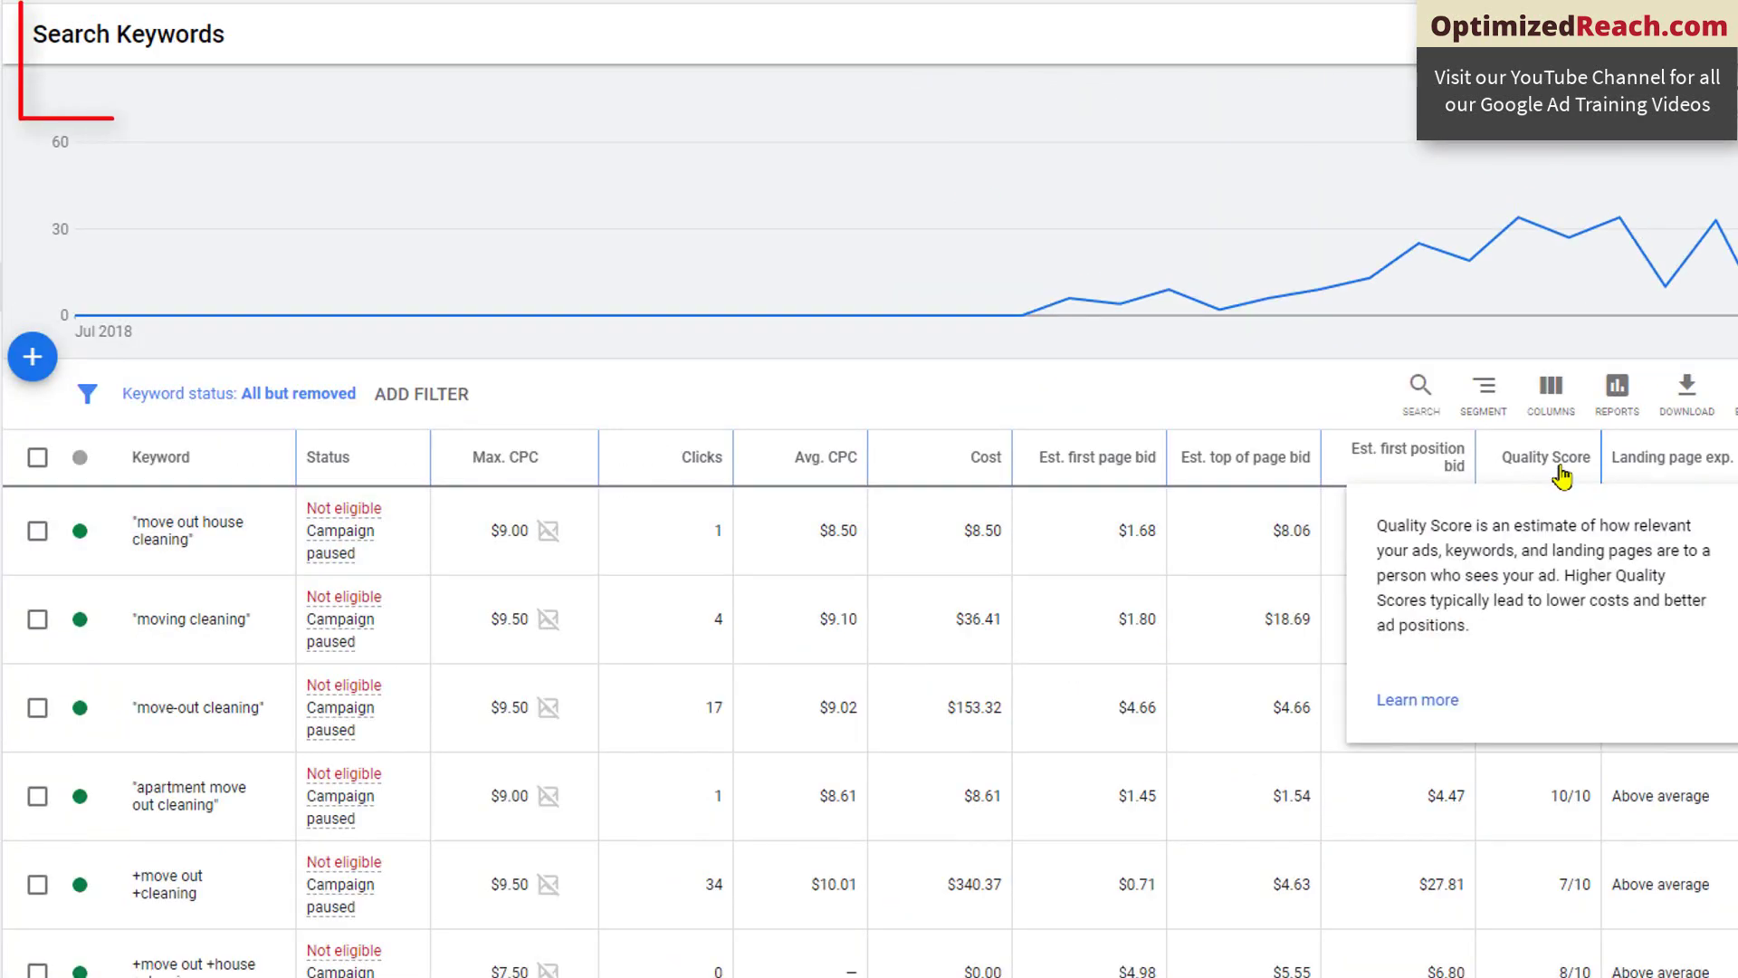